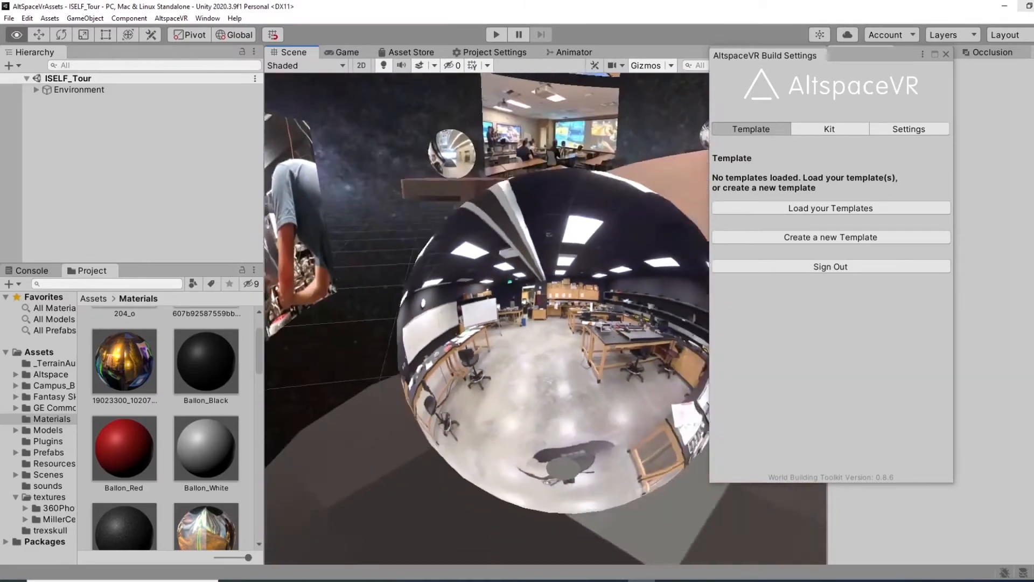
- Close the AltspaceVR Build Settings window to clear the view of the ISELF_Tour scene
right_drag(549, 318, 35, 299)
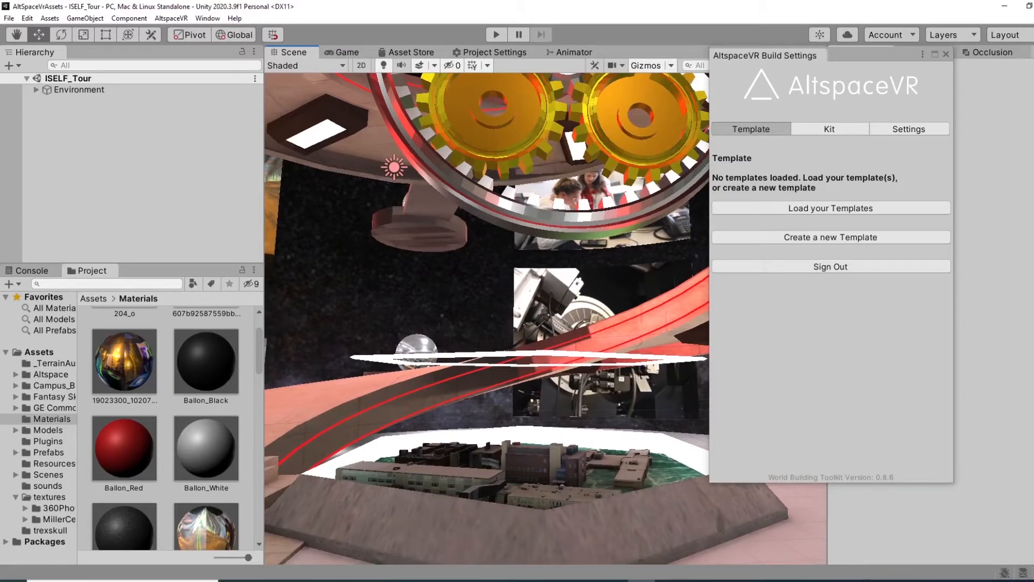
drag(863, 57, 650, 96)
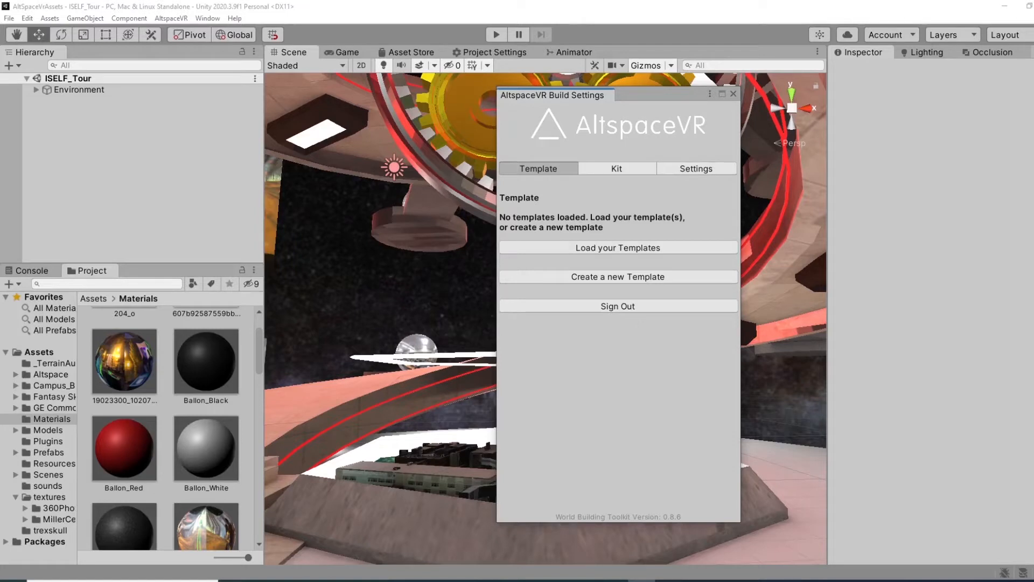
click(733, 94)
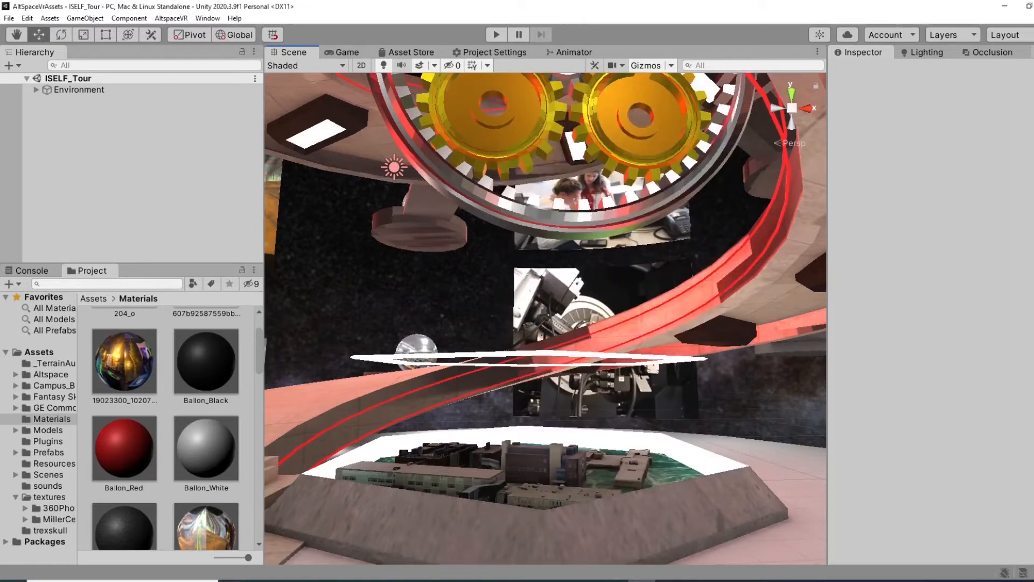
- Delete the Altspace folder from the project's Assets
mouse_move(162, 263)
mouse_down()
mouse_move(162, 198)
mouse_move(161, 260)
mouse_up()
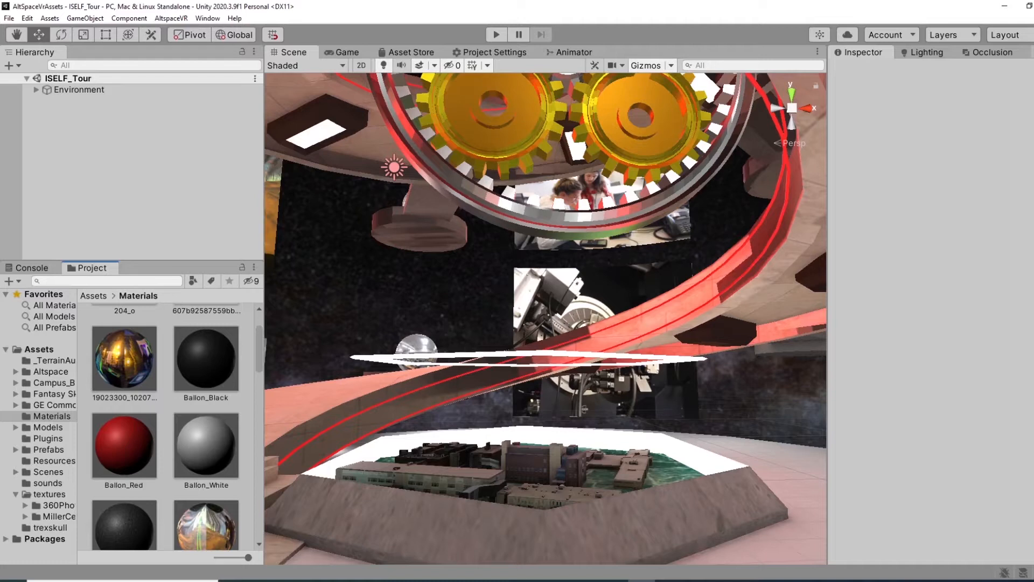
click(39, 349)
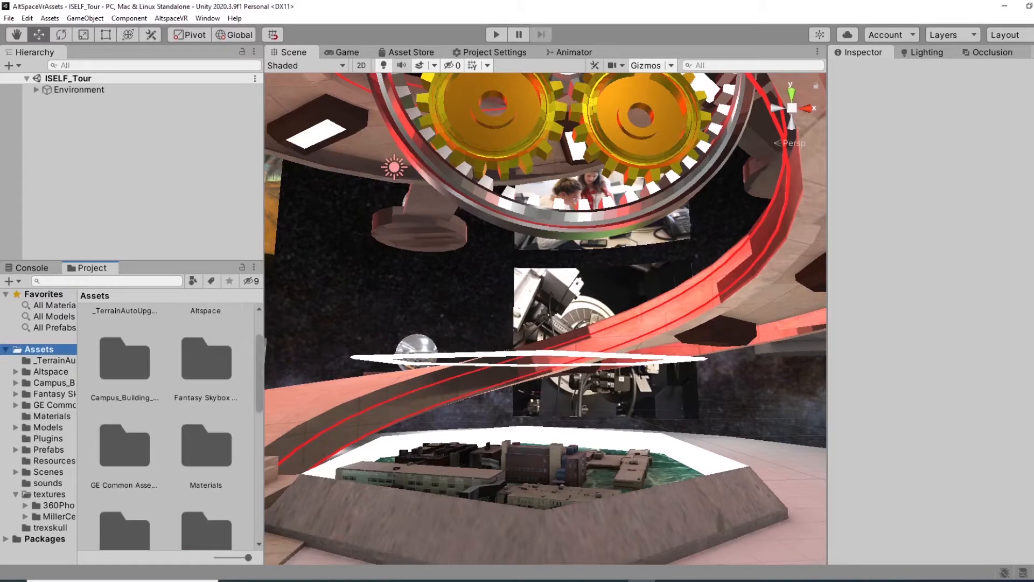
drag(259, 373, 259, 353)
click(207, 346)
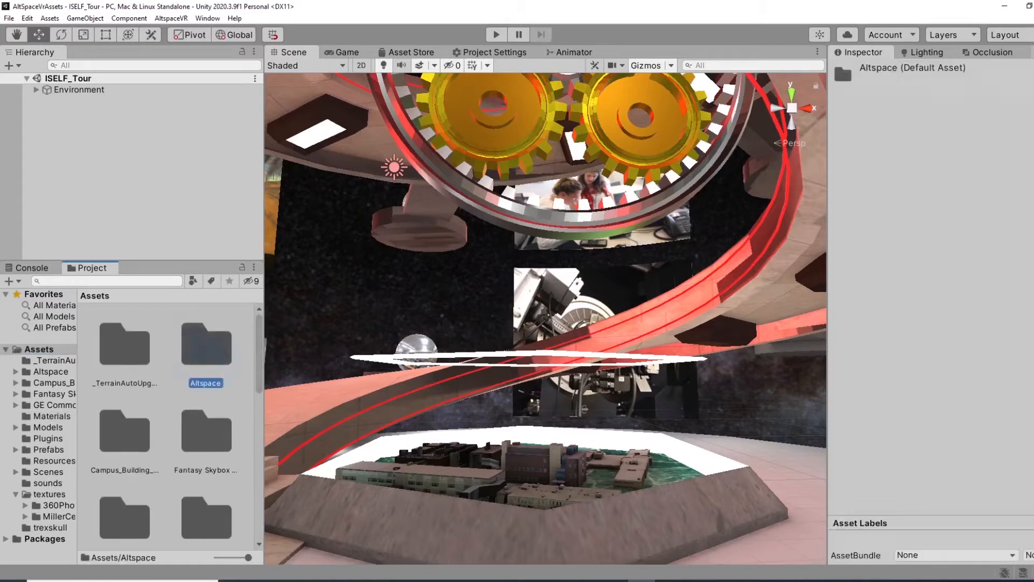
right_click(206, 351)
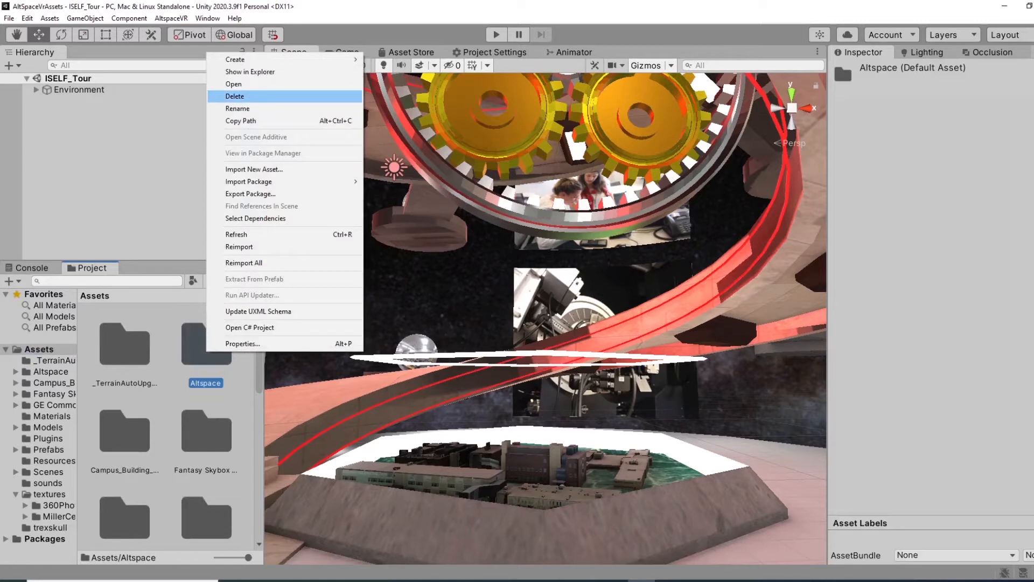
click(235, 96)
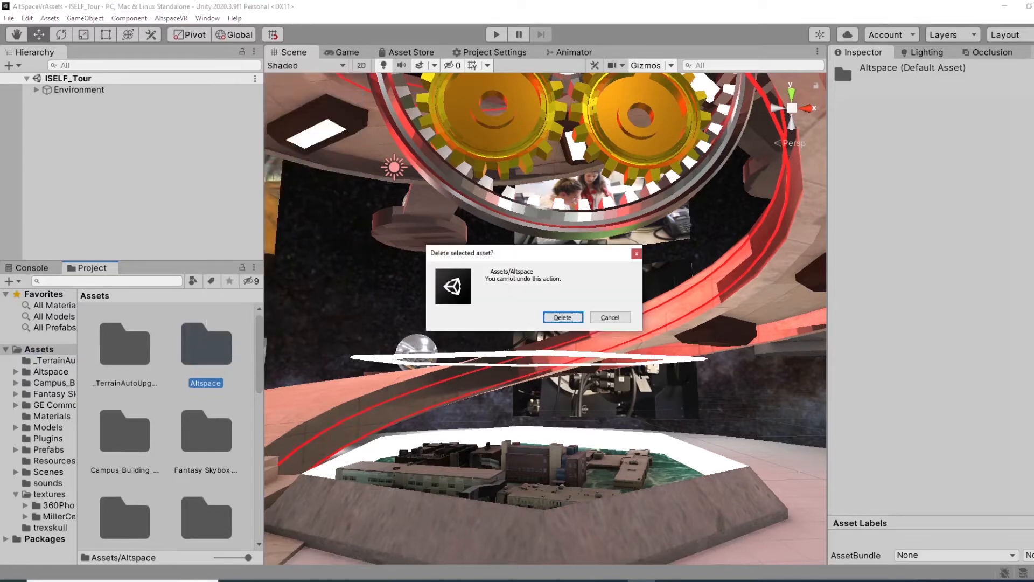
key(Return)
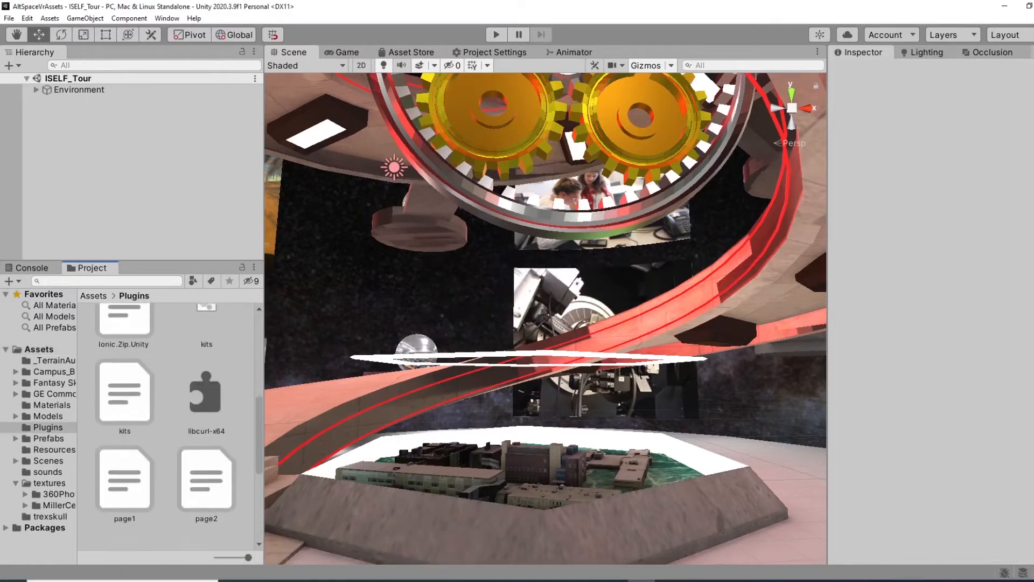
- Delete every file in the Plugins folder, from cookie through uploadKit
scroll(167, 425, up, 7)
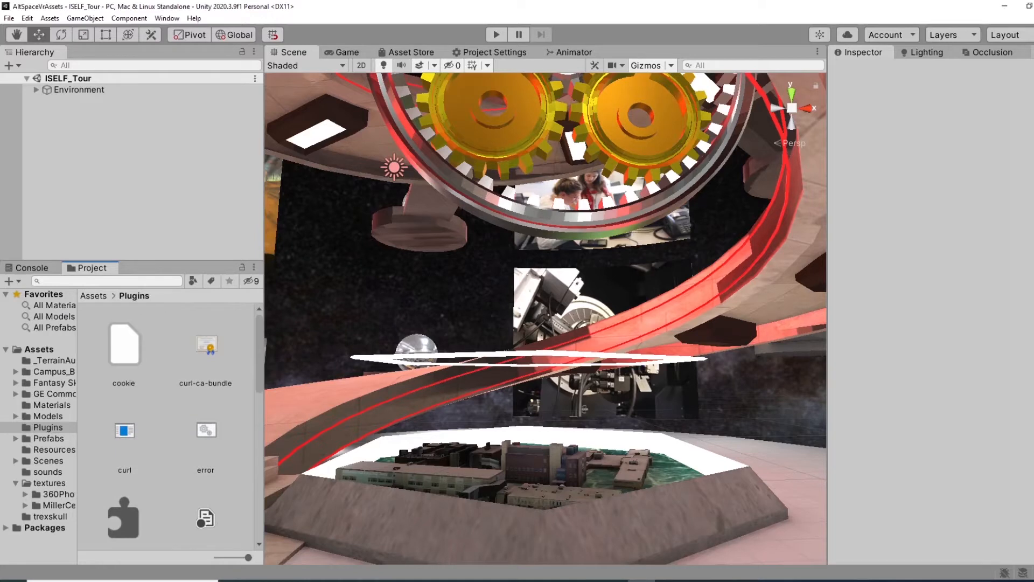
click(124, 346)
drag(259, 355, 259, 502)
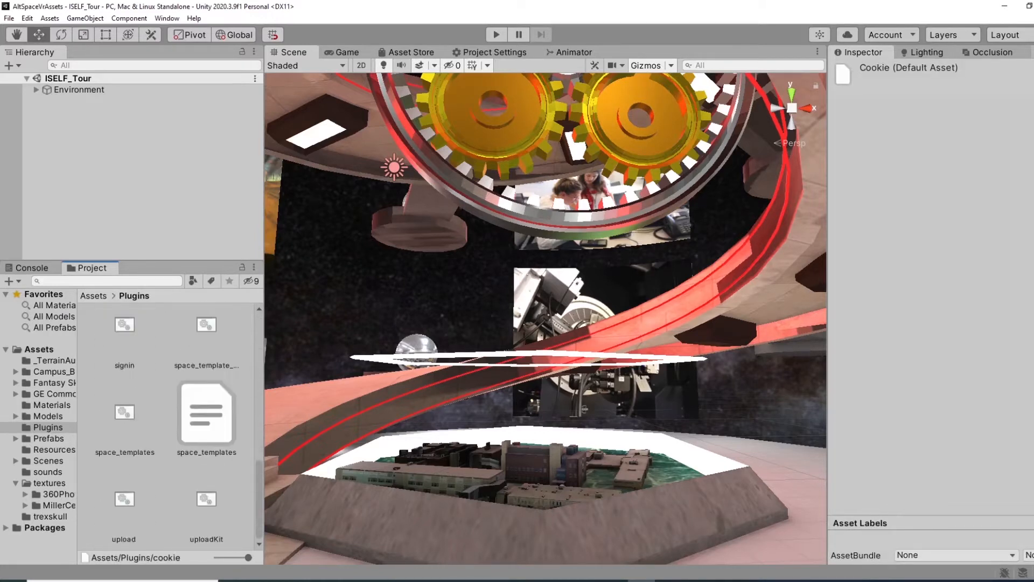
shift+click(206, 501)
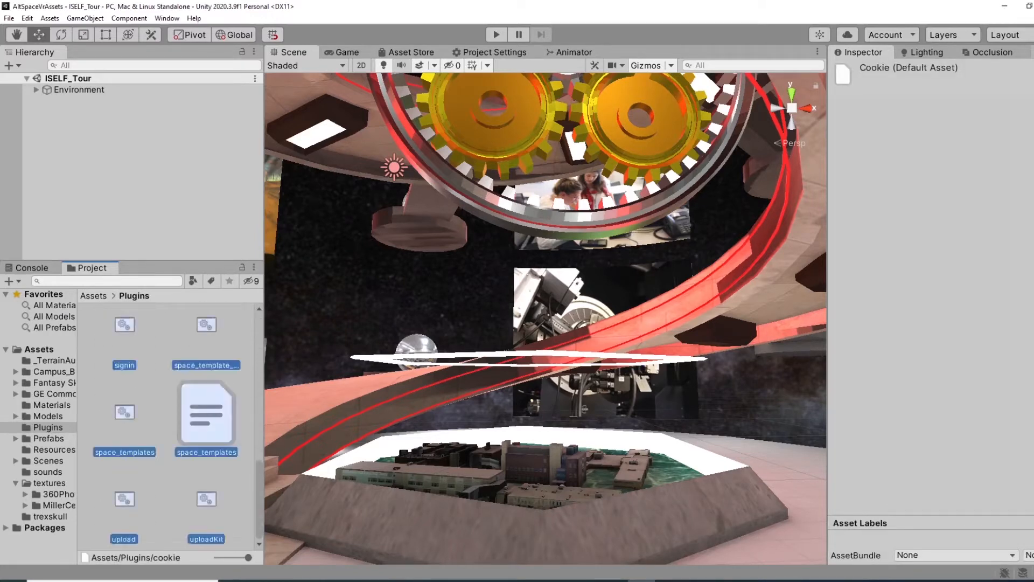
right_click(215, 406)
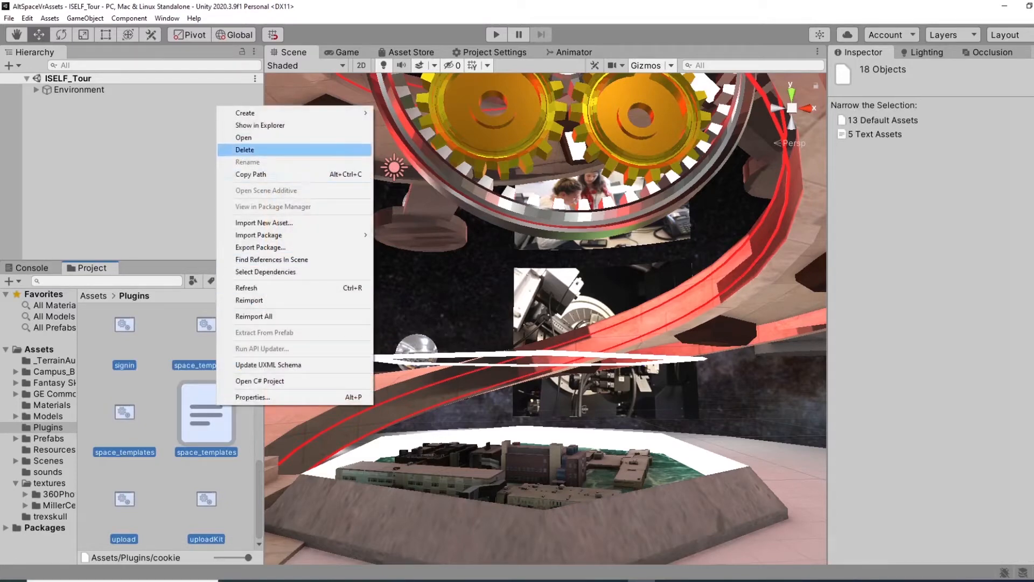
click(245, 149)
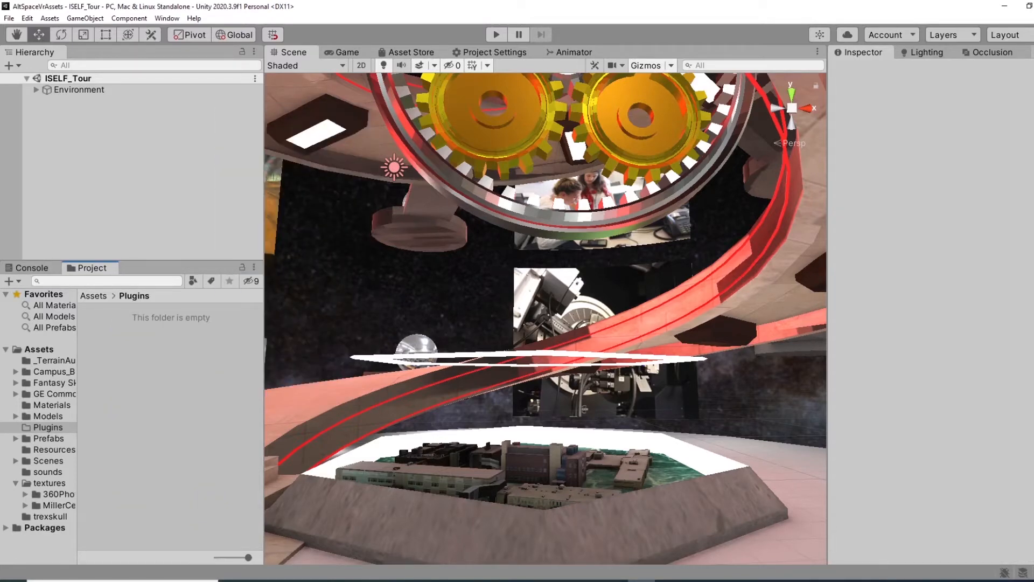
- Return to the root Assets folder and open the Package Manager
click(39, 349)
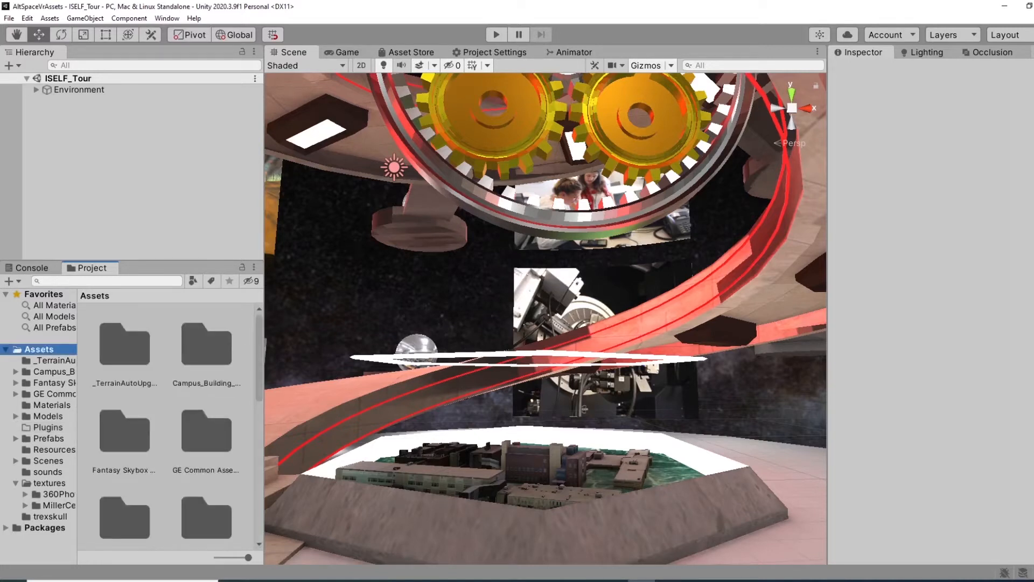
drag(132, 260, 132, 317)
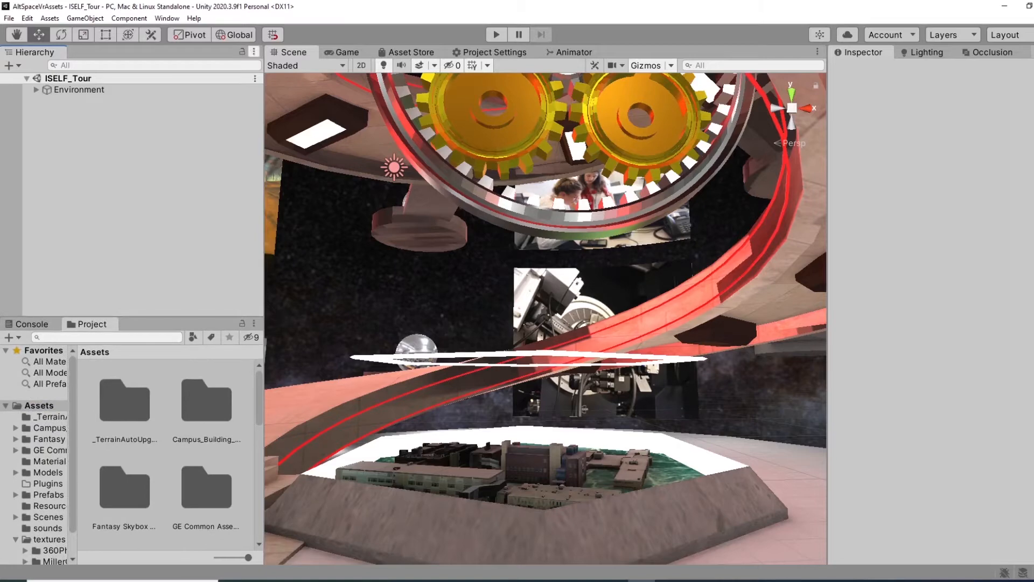
click(167, 18)
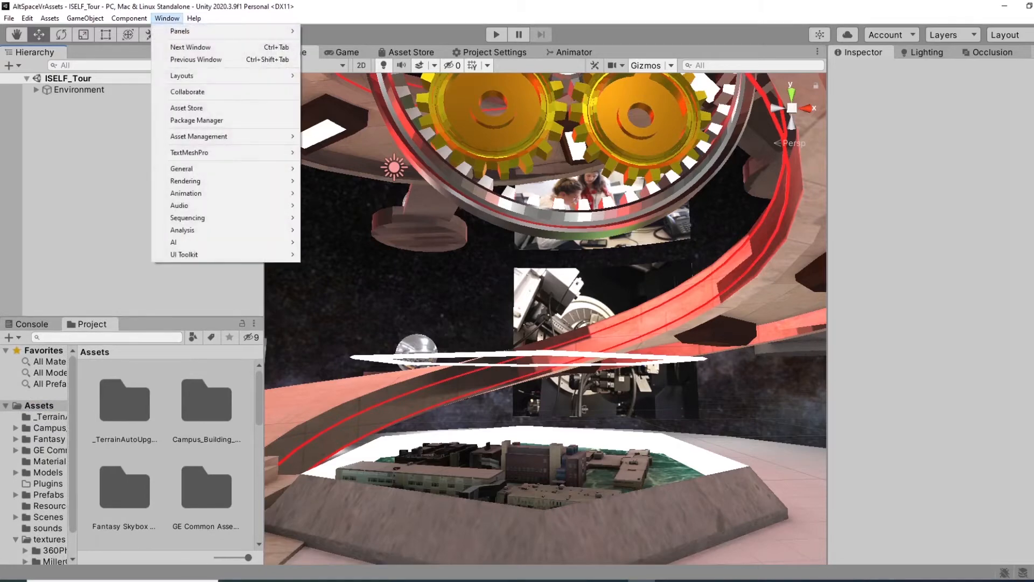
click(197, 120)
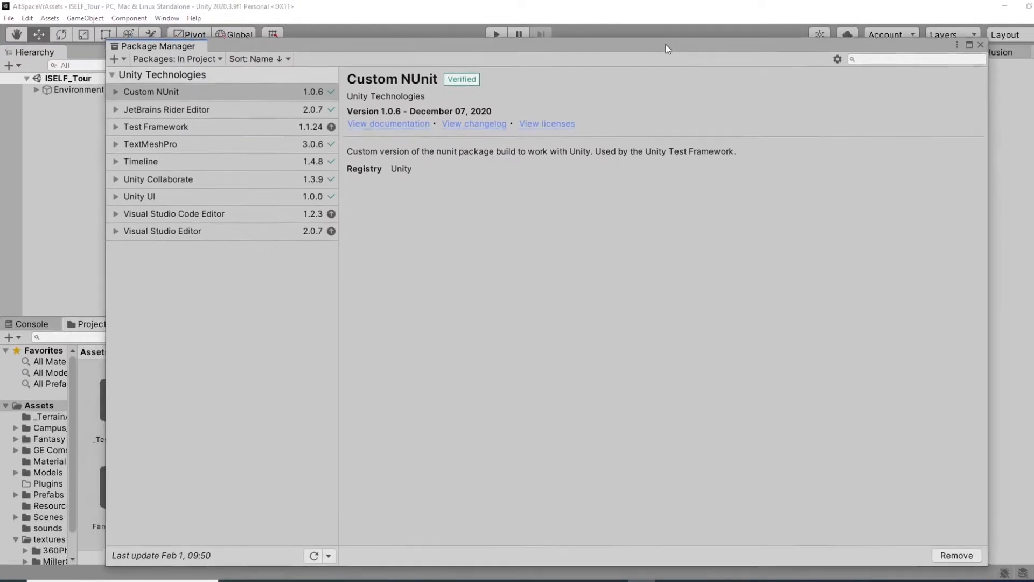
drag(644, 48, 677, 33)
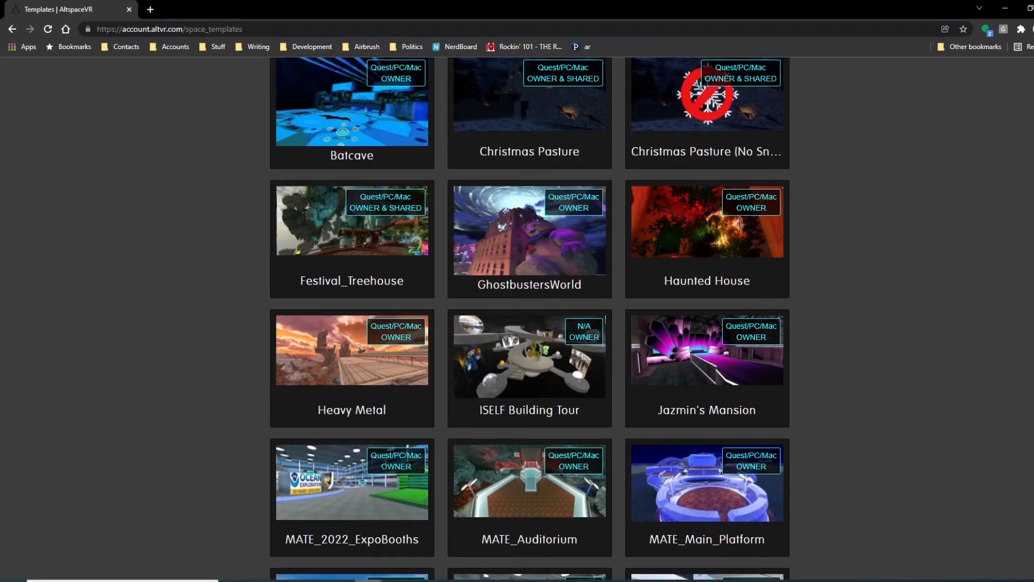
- Switch to the browser and review the ISELF Building Tour template's Upgrade Report and Uploads on the AltspaceVR site
click(530, 355)
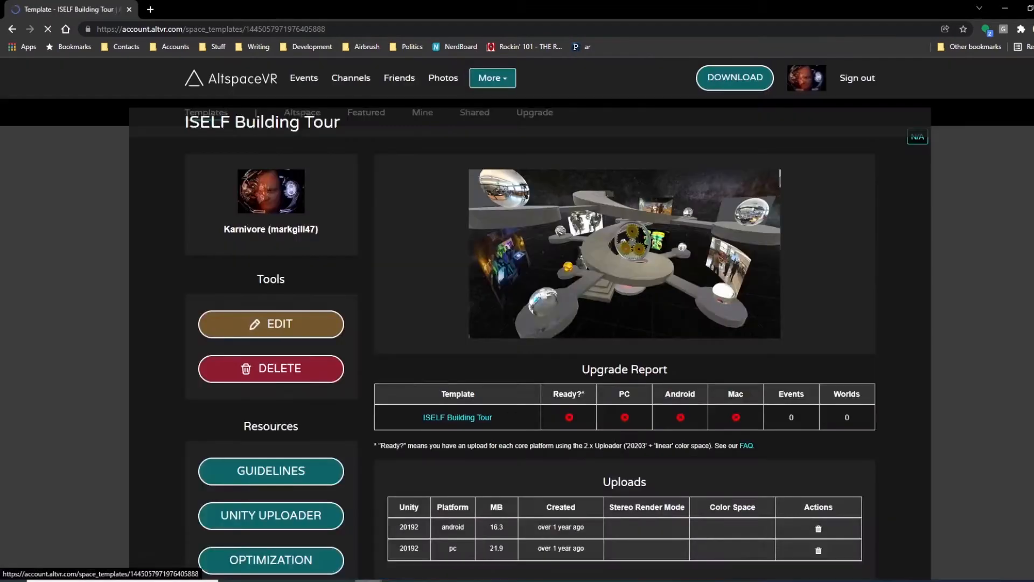
scroll(517, 291, down, 3)
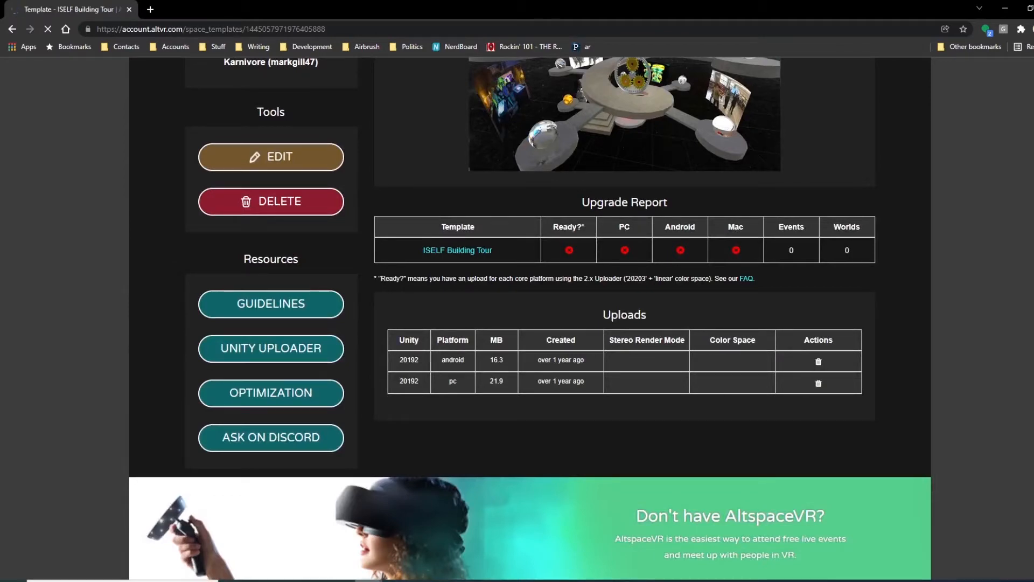
scroll(780, 233, up, 4)
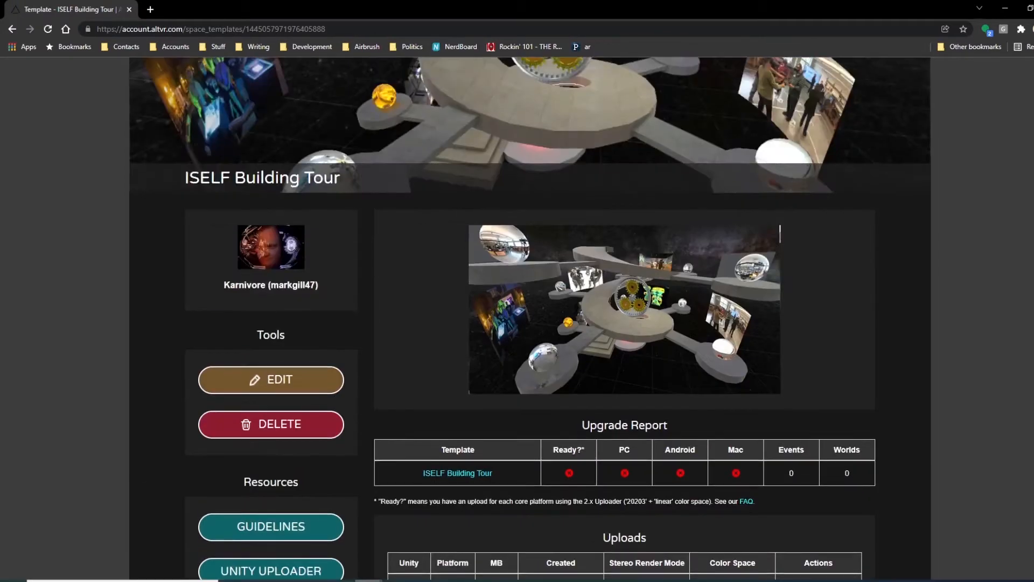
scroll(517, 318, up, 3)
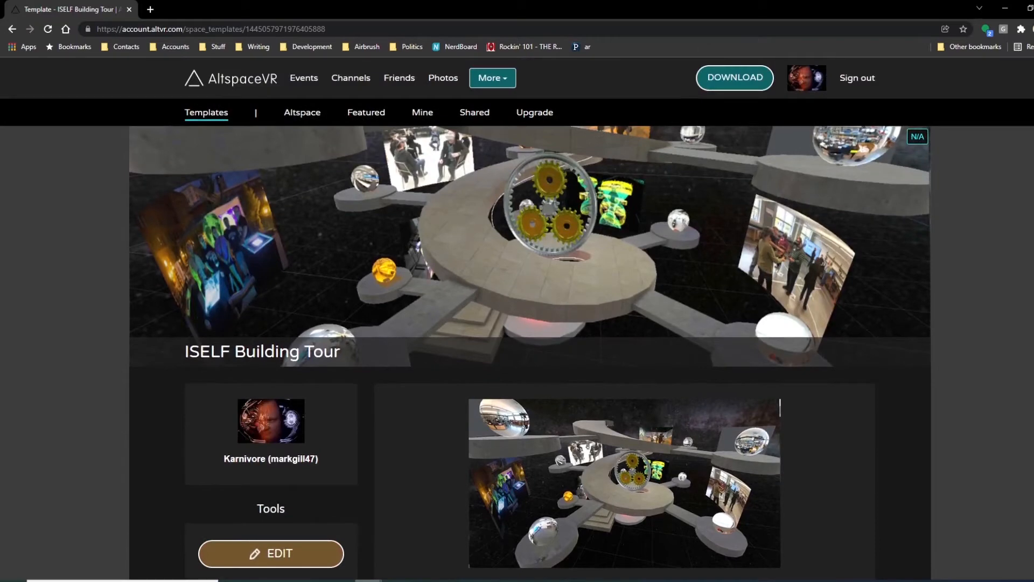
scroll(517, 318, down, 6)
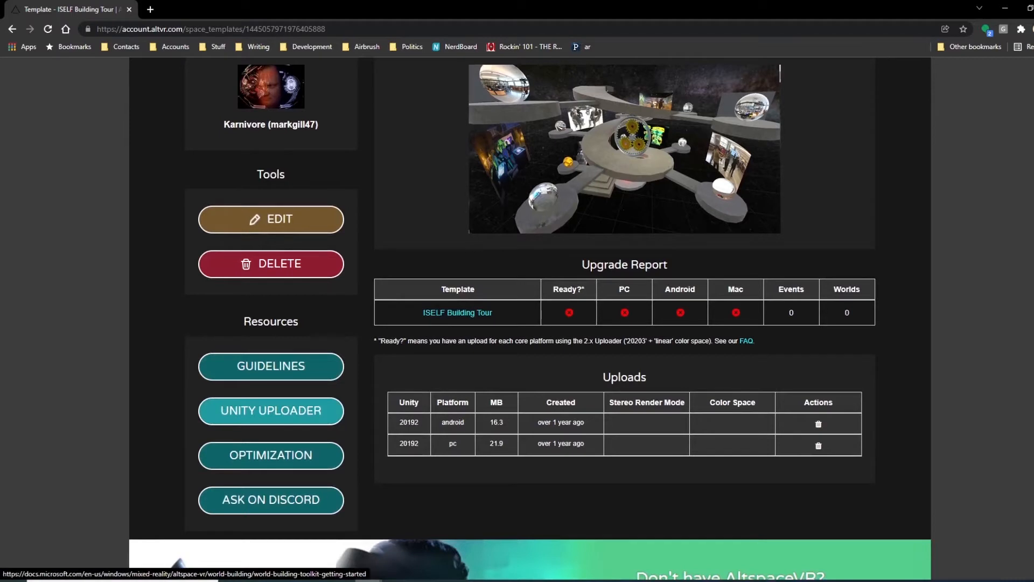
- Open the Unity Uploader documentation in a new tab and find the uploader download in its Setup section
right_click(295, 413)
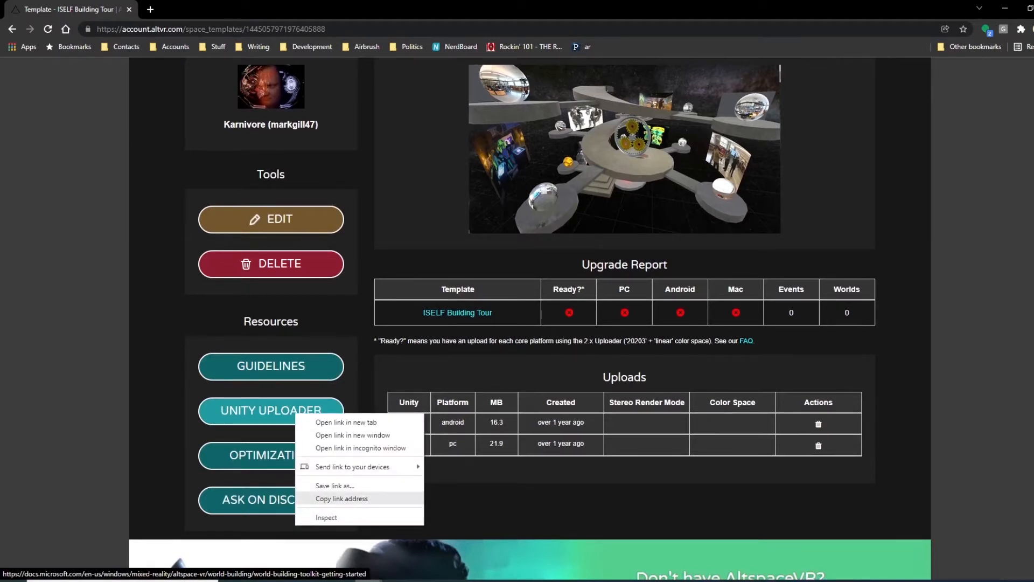
click(346, 422)
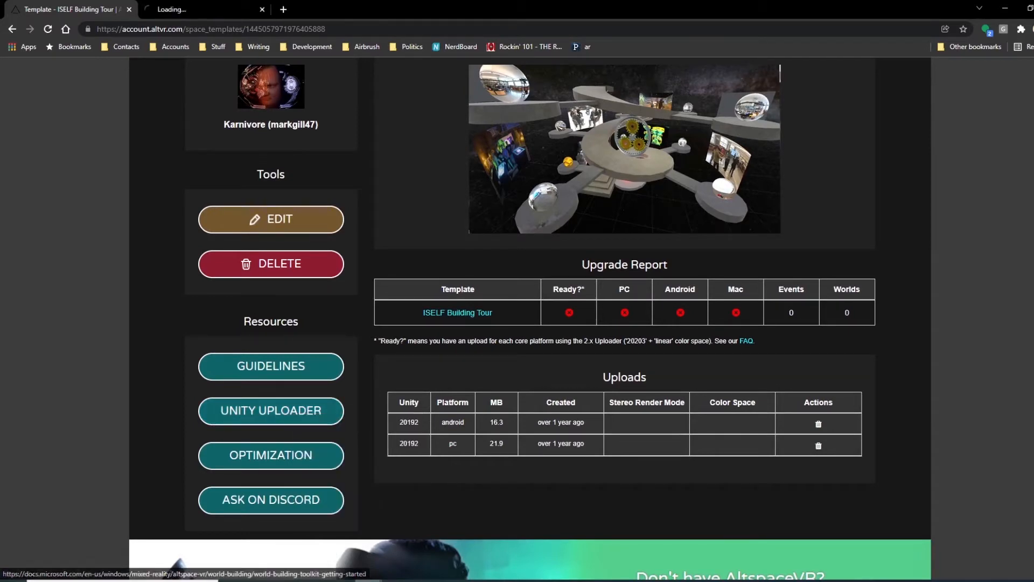
click(205, 9)
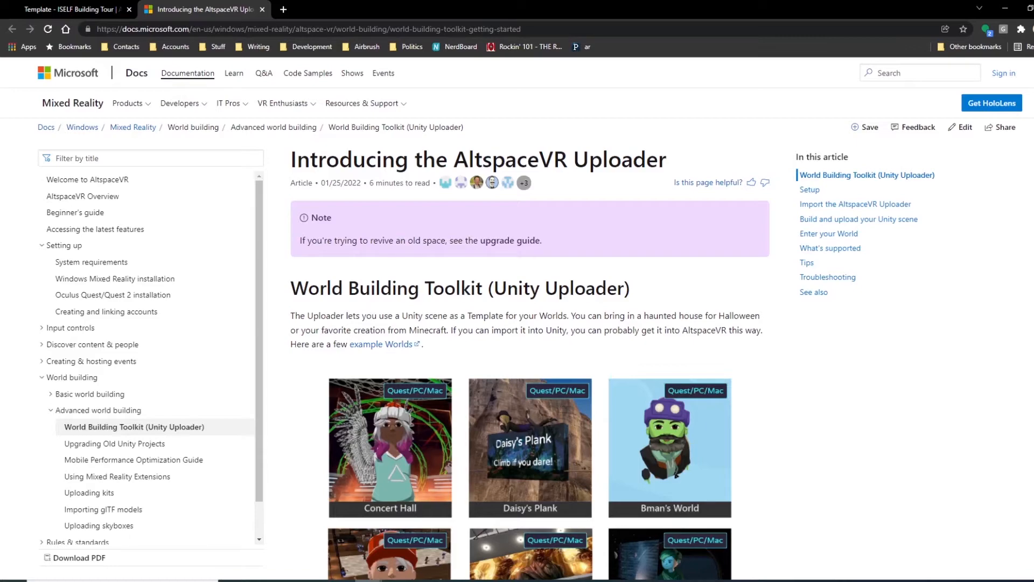
scroll(530, 323, down, 15)
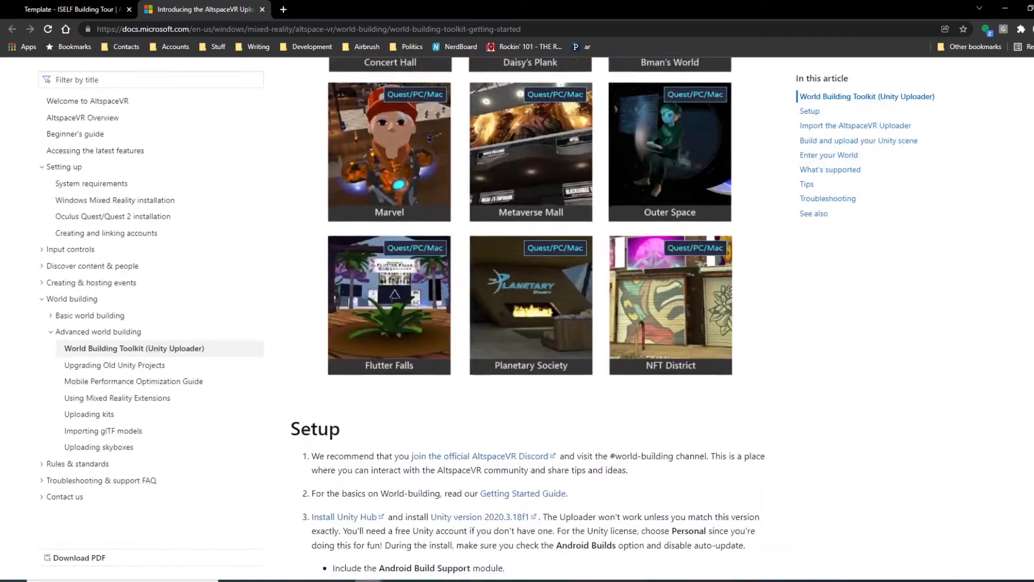
scroll(530, 323, down, 5)
scroll(530, 323, up, 10)
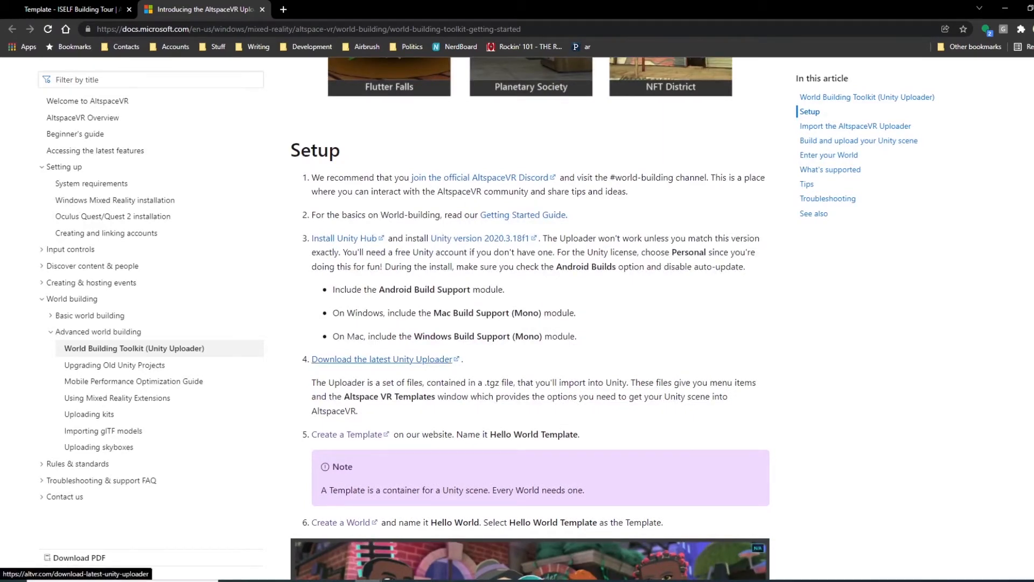
- Download the latest Unity Uploader package and show the .tgz file in its folder
click(382, 359)
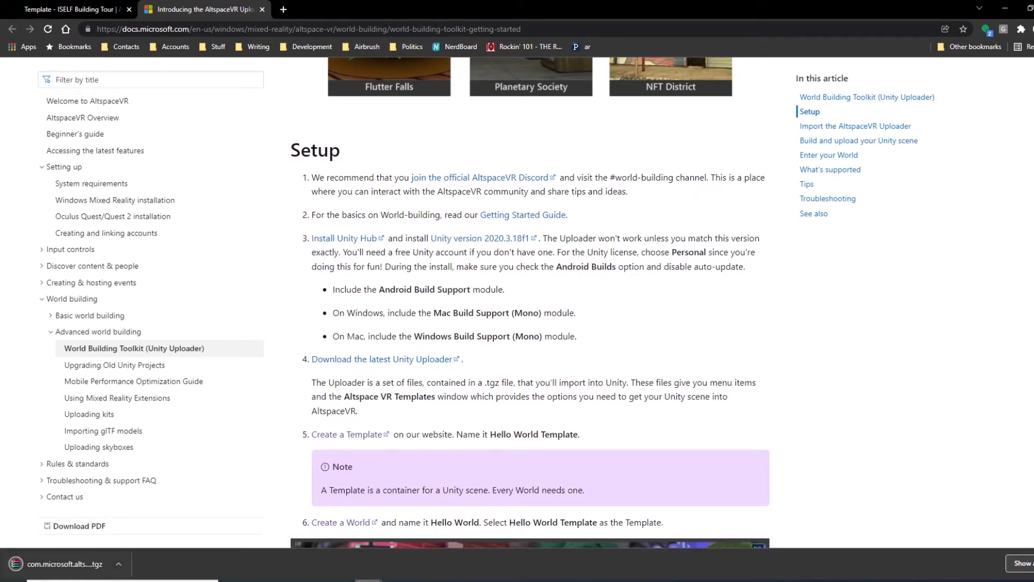
click(119, 564)
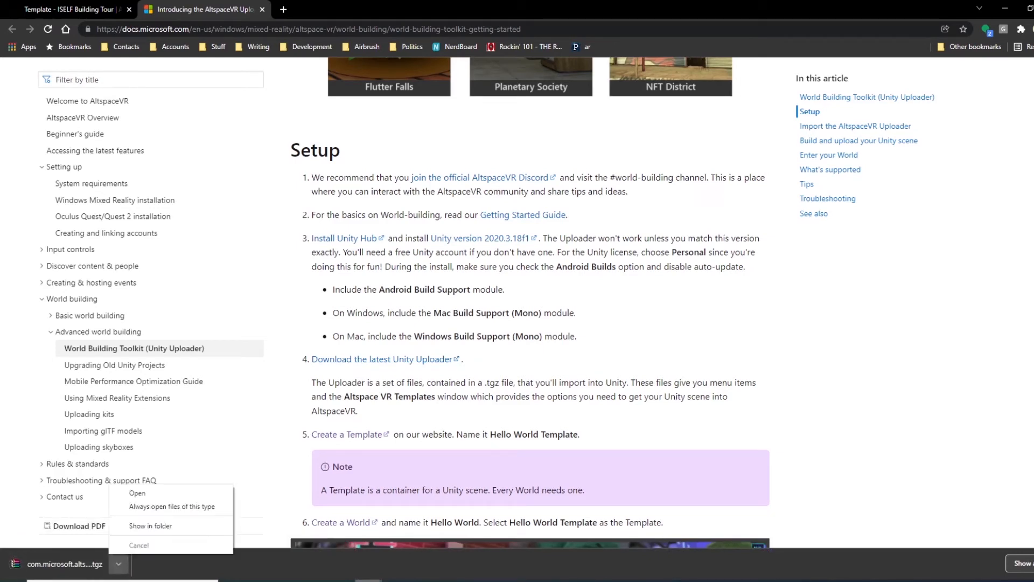
click(150, 525)
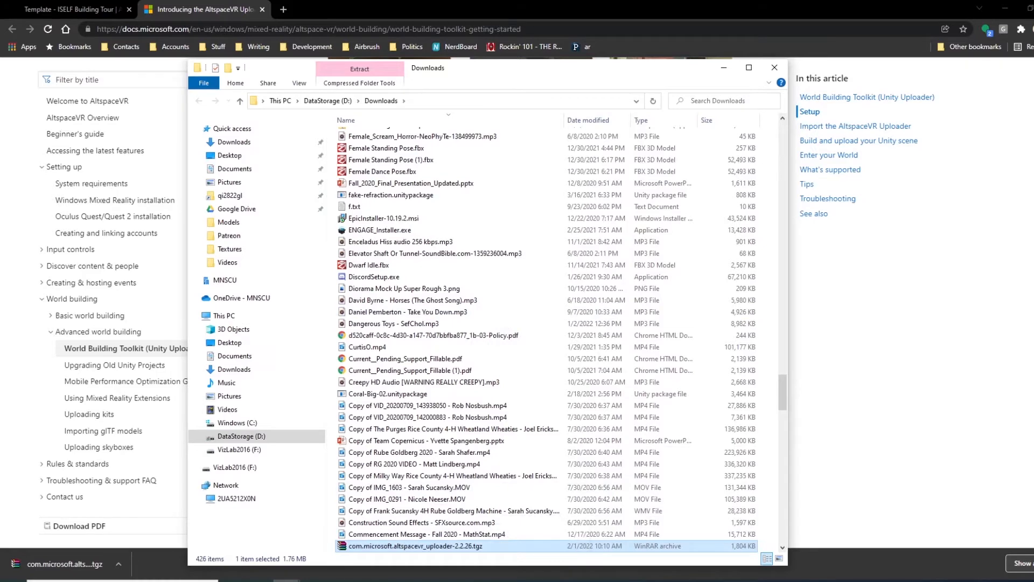
- Minimize the Downloads folder window and switch back to the Package Manager in Unity
click(723, 67)
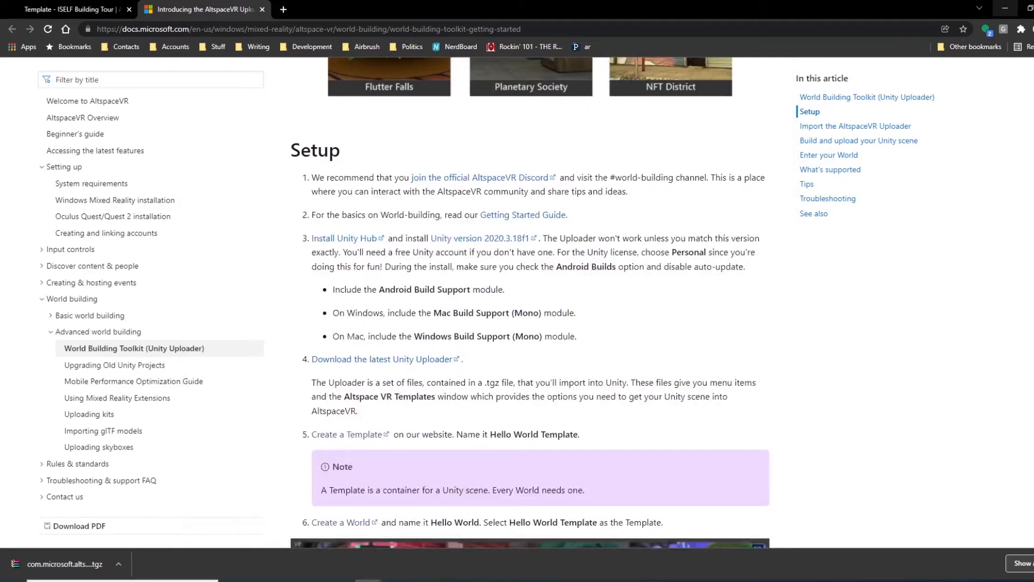
mouse_move(642, 580)
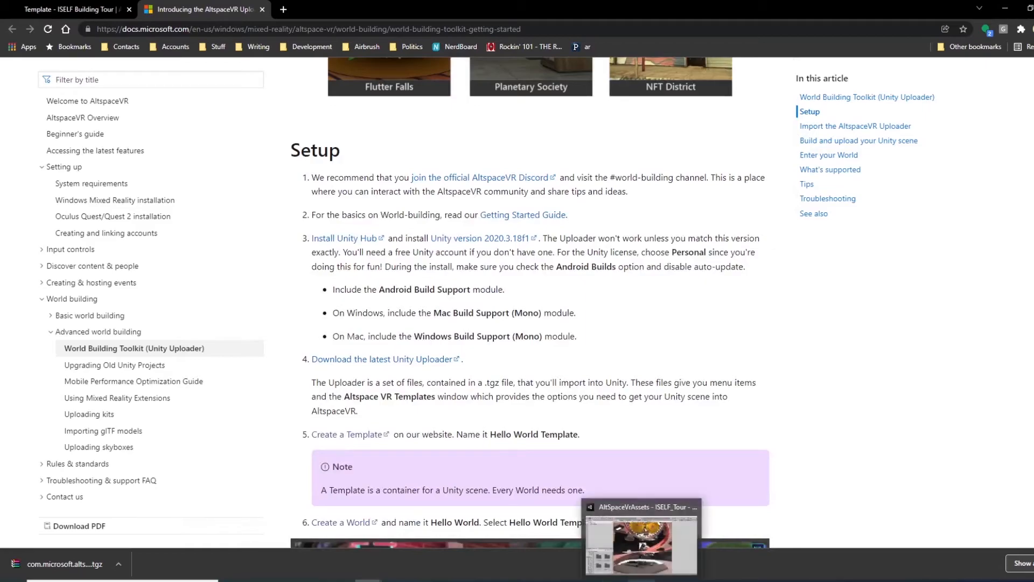
click(641, 544)
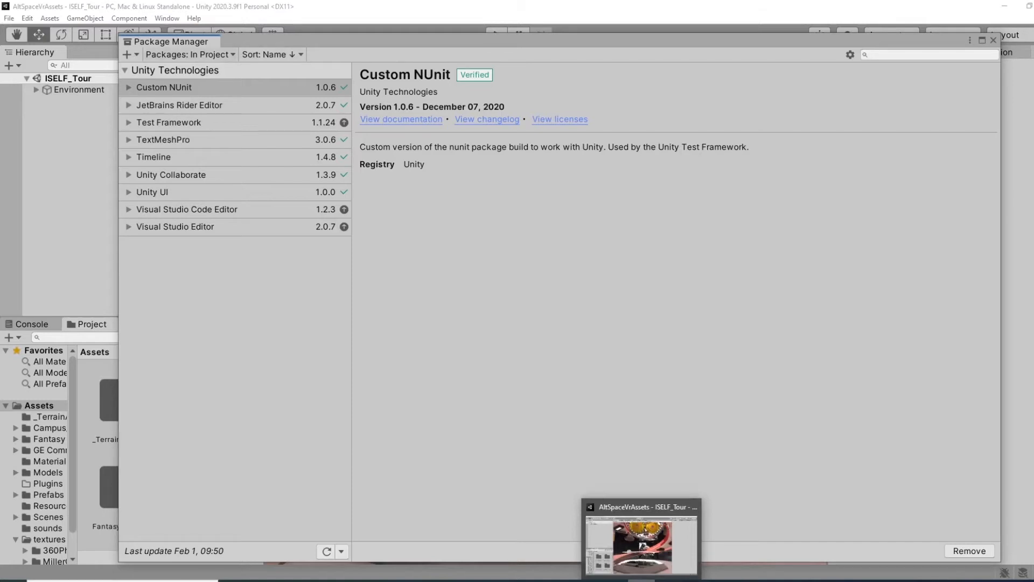
- Add the AltspaceVR Uploader package from the tarball com.microsoft.altspacevr_uploader-2.2.26.tgz in the Downloads folder of DataStorage (D:)
click(130, 54)
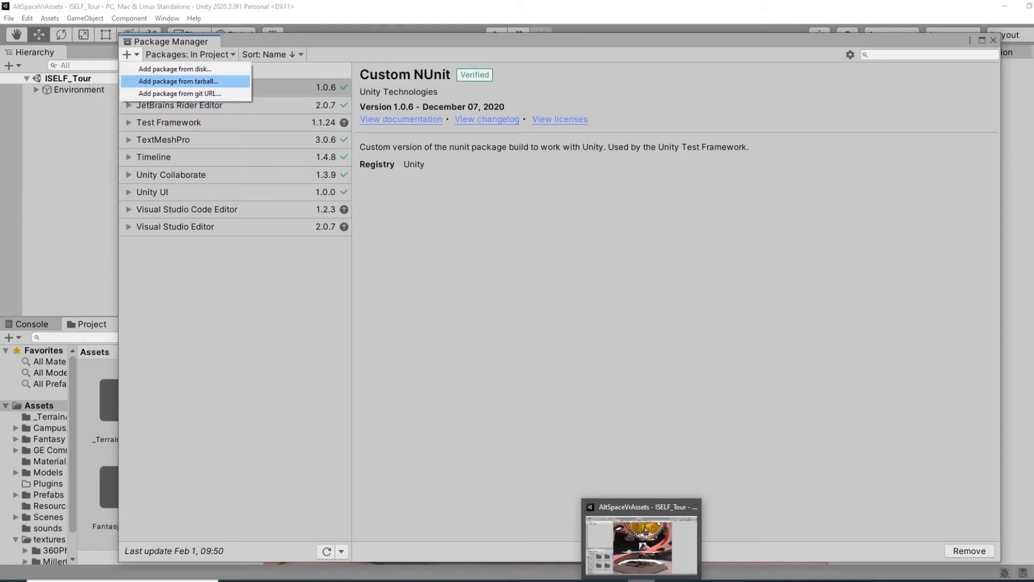
key(Return)
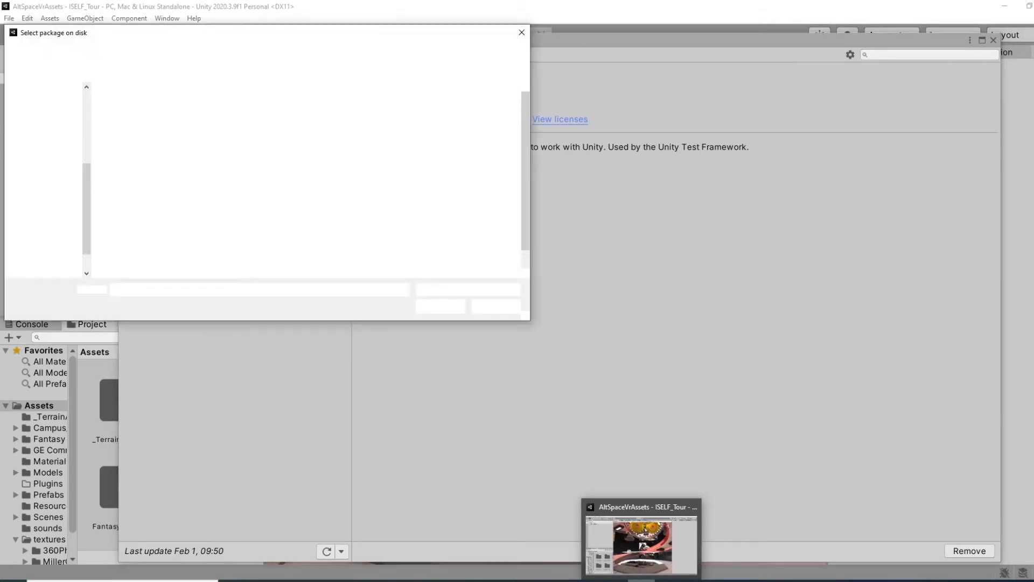
drag(358, 32, 580, 34)
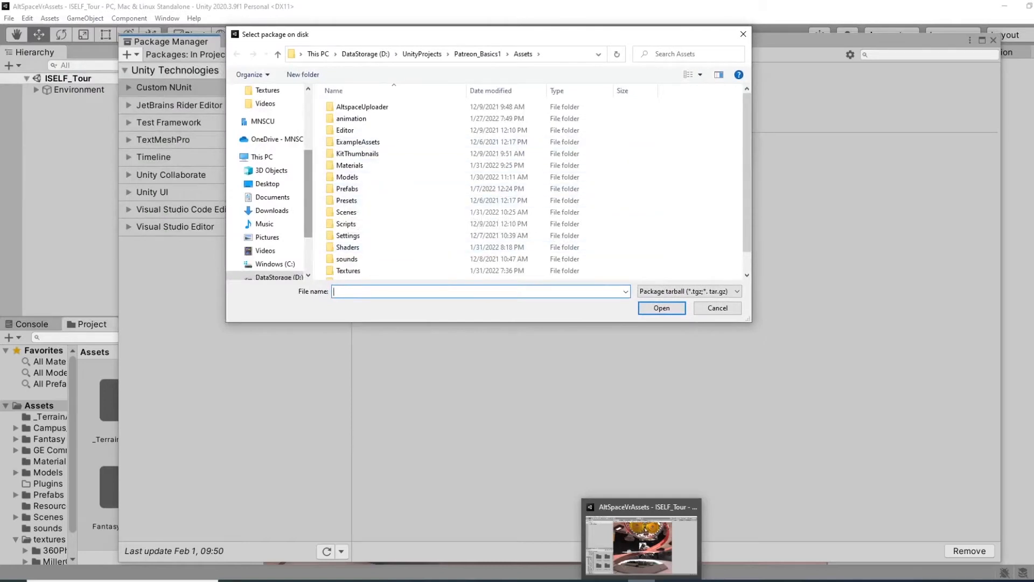
drag(308, 194, 308, 227)
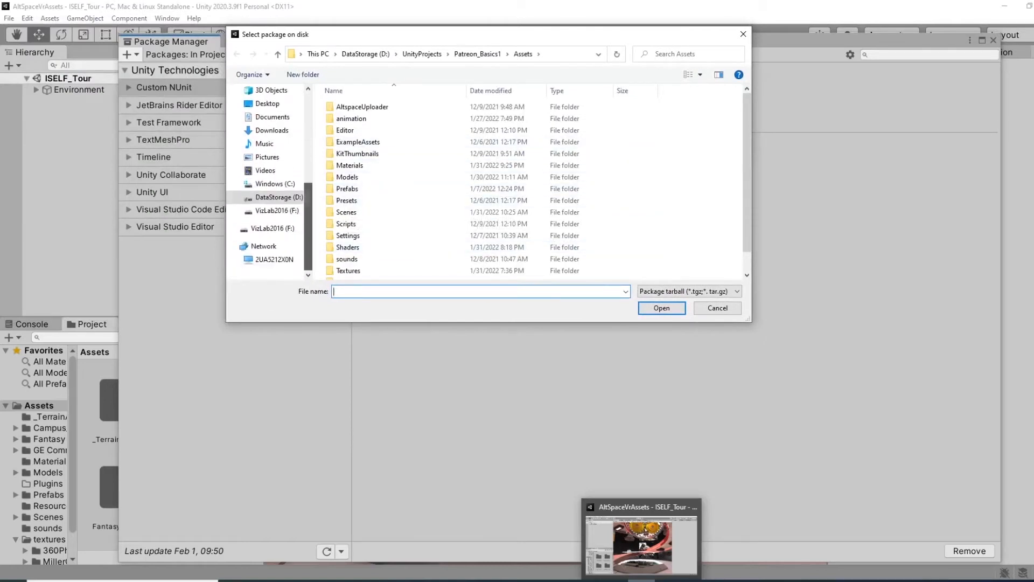
click(278, 198)
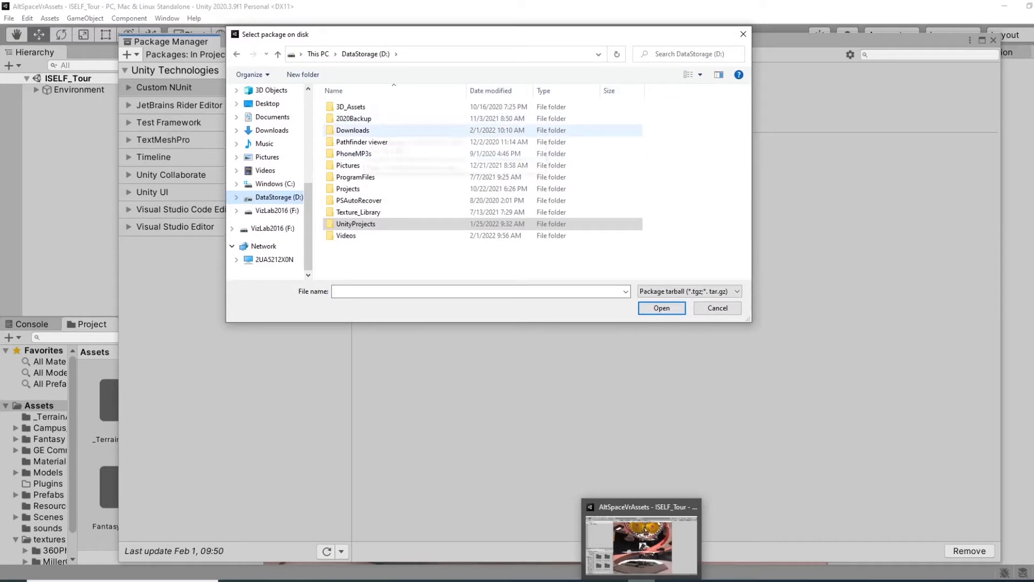
double_click(353, 129)
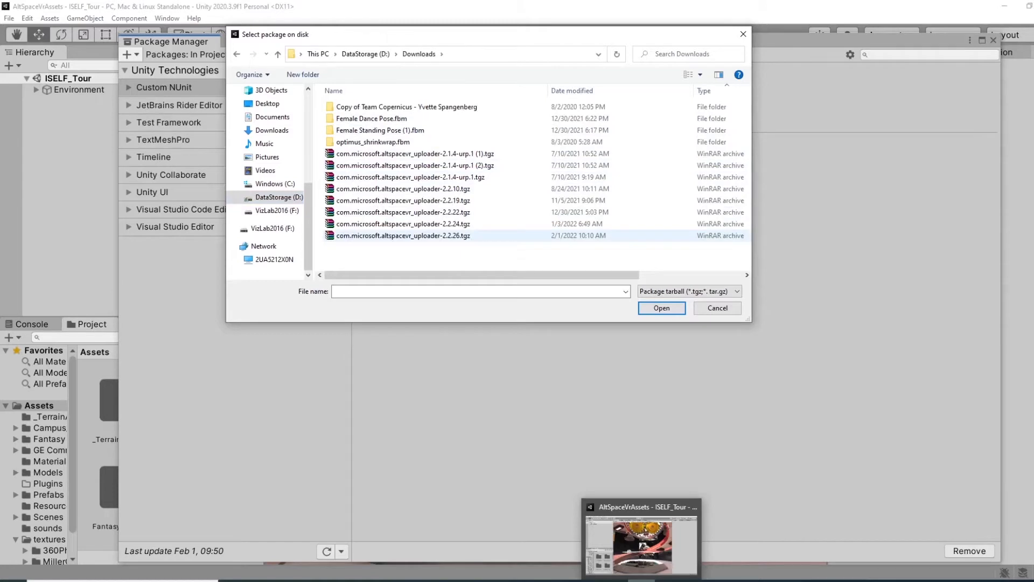
click(403, 235)
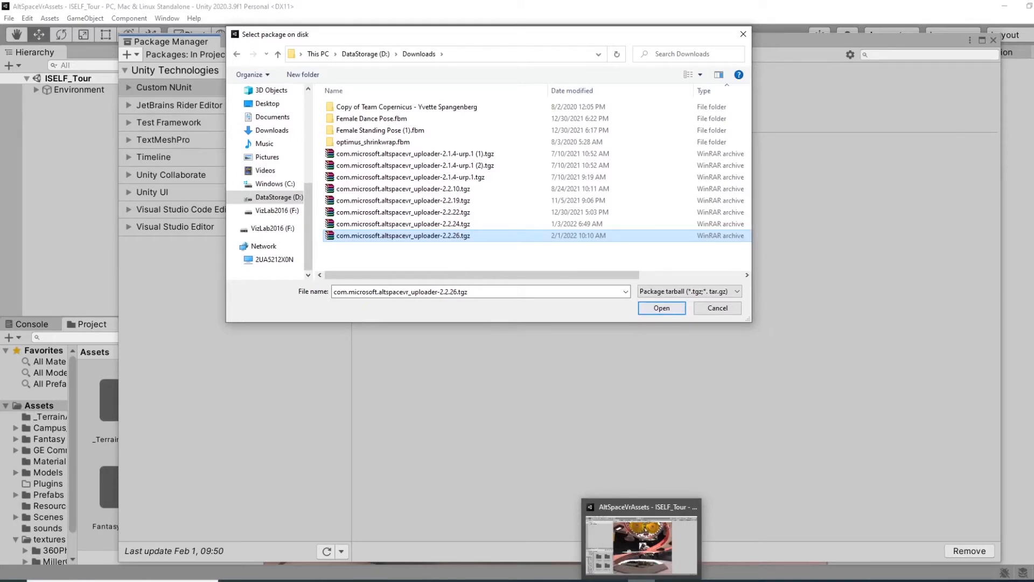
click(662, 308)
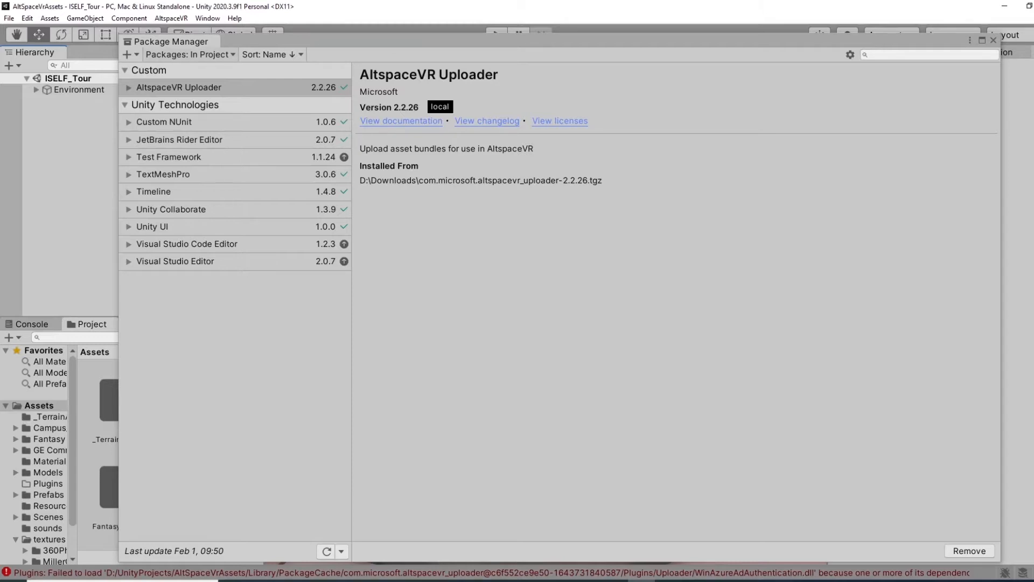
- List the Unity Registry packages, check the Universal RP and Shader Graph entries, and close the Package Manager
click(189, 54)
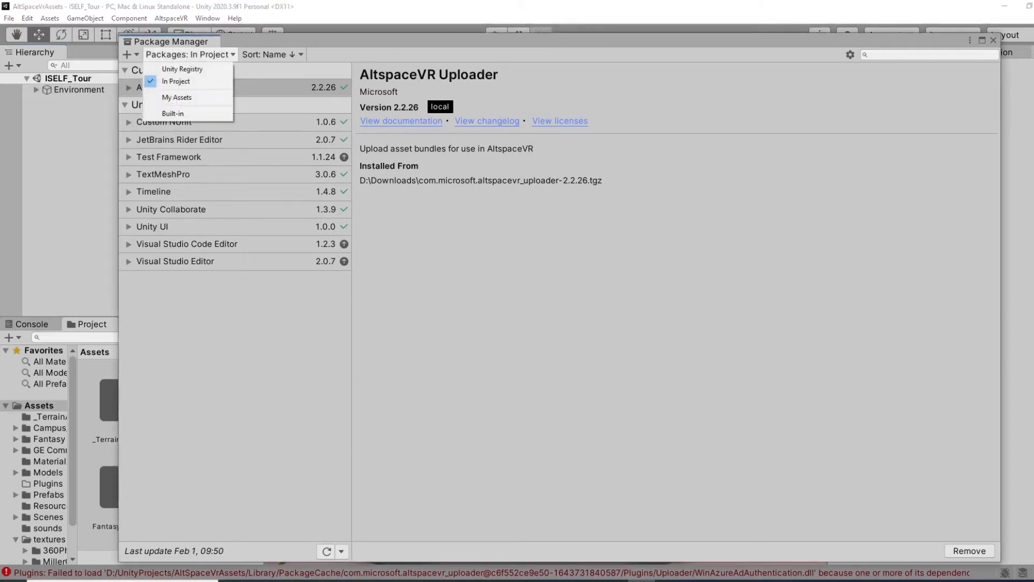
click(182, 69)
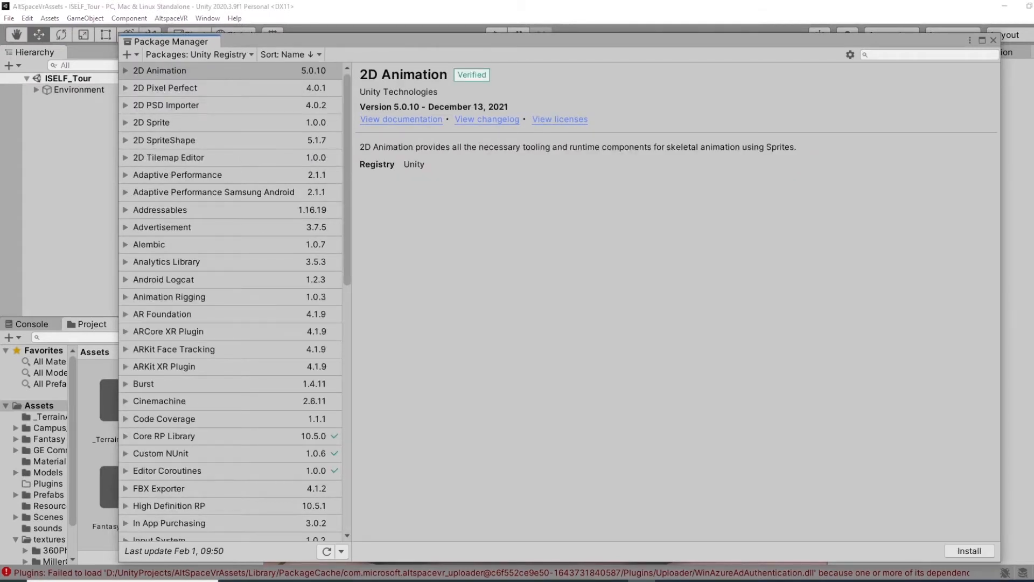
scroll(230, 302, down, 3)
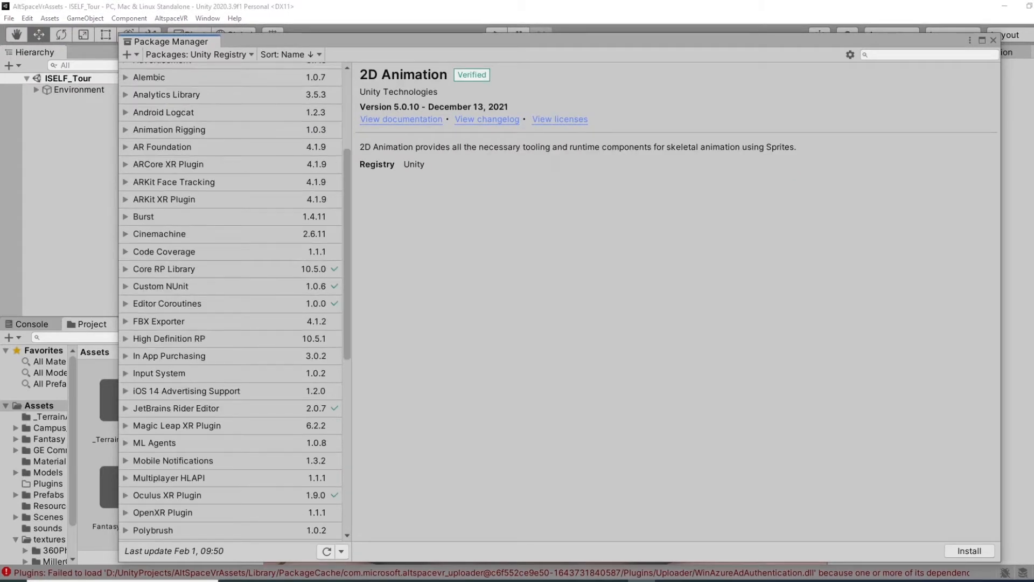
scroll(231, 302, down, 4)
scroll(231, 301, down, 2)
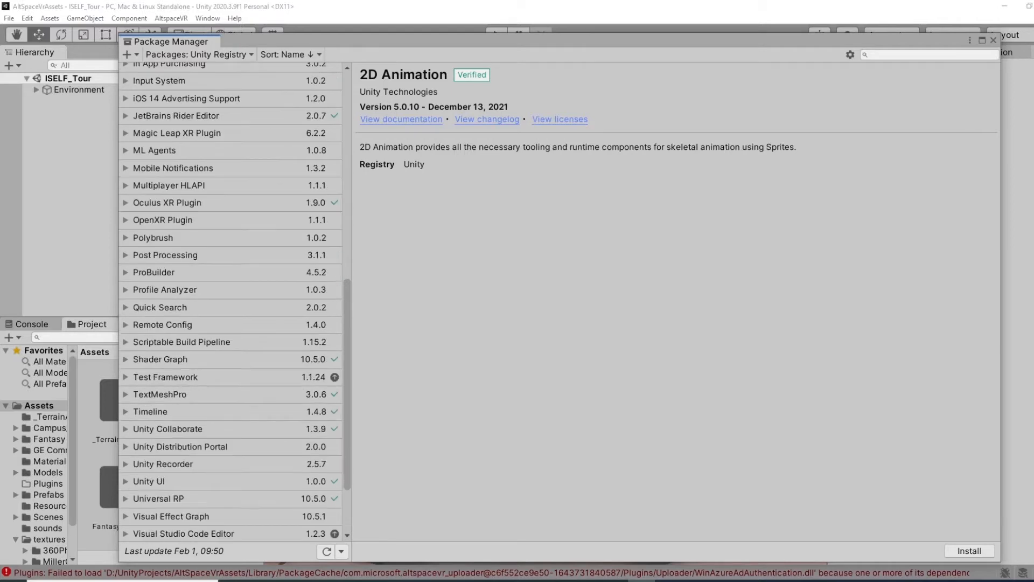
scroll(230, 302, down, 2)
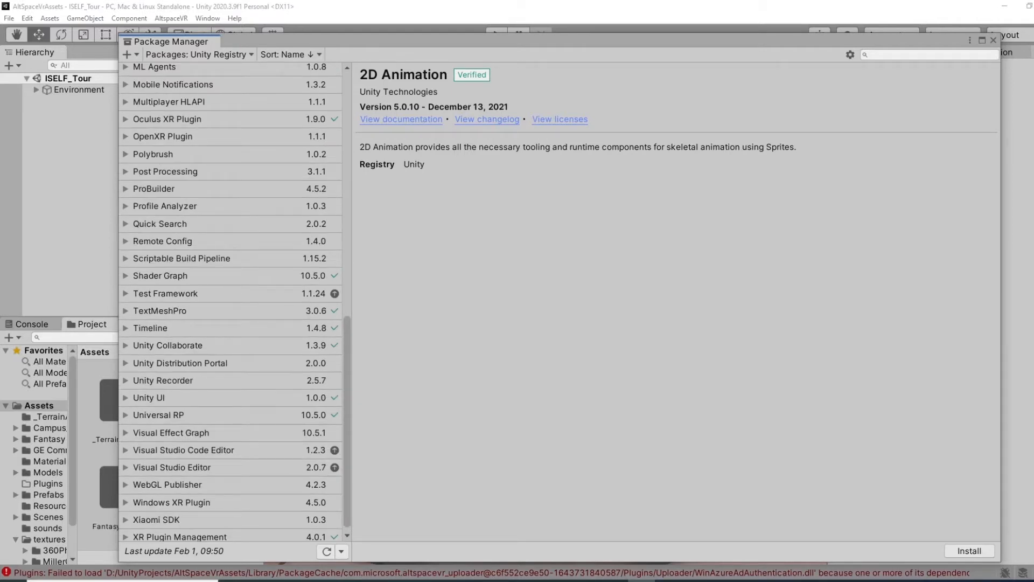
click(178, 415)
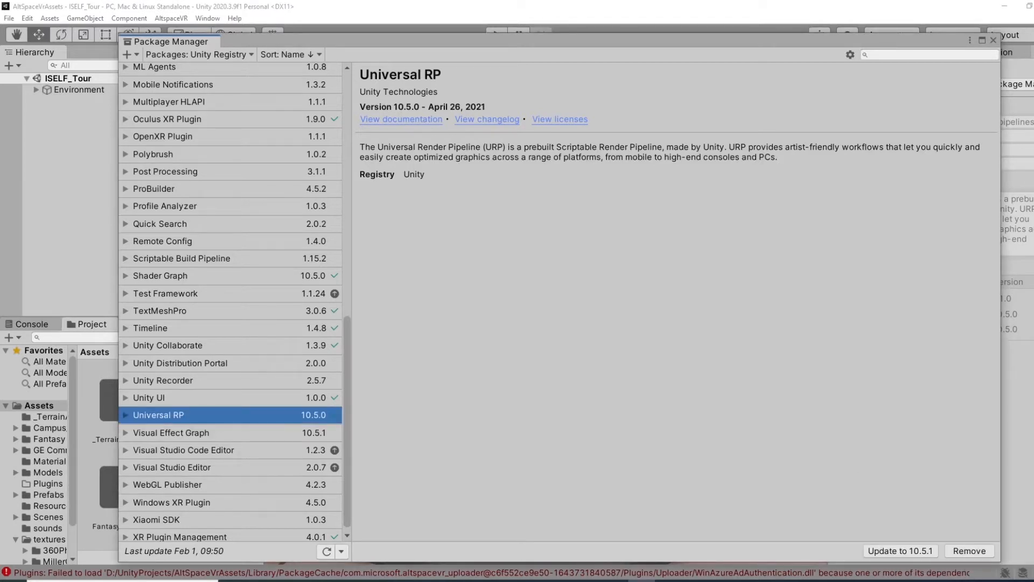
scroll(231, 302, down, 1)
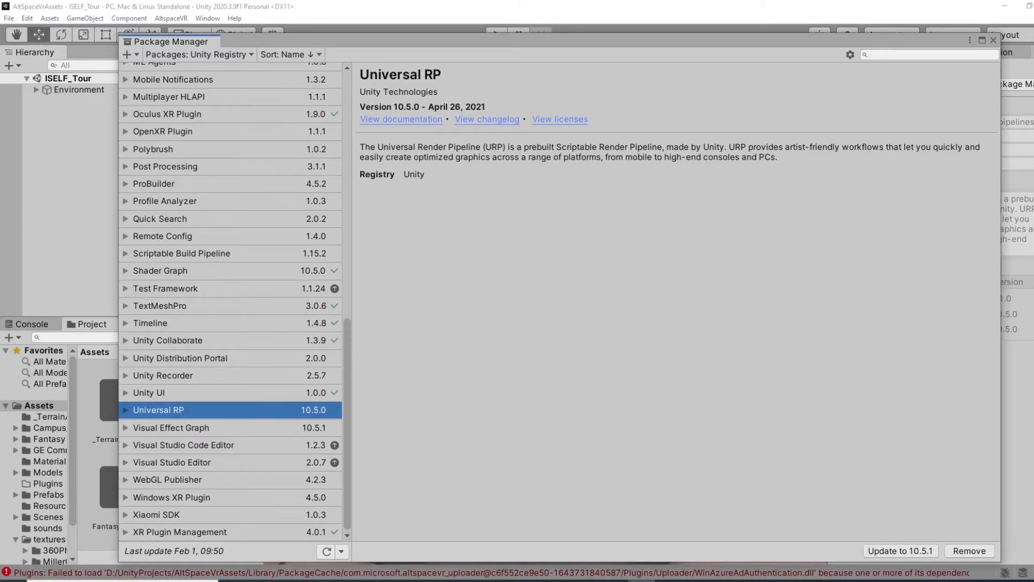
click(183, 271)
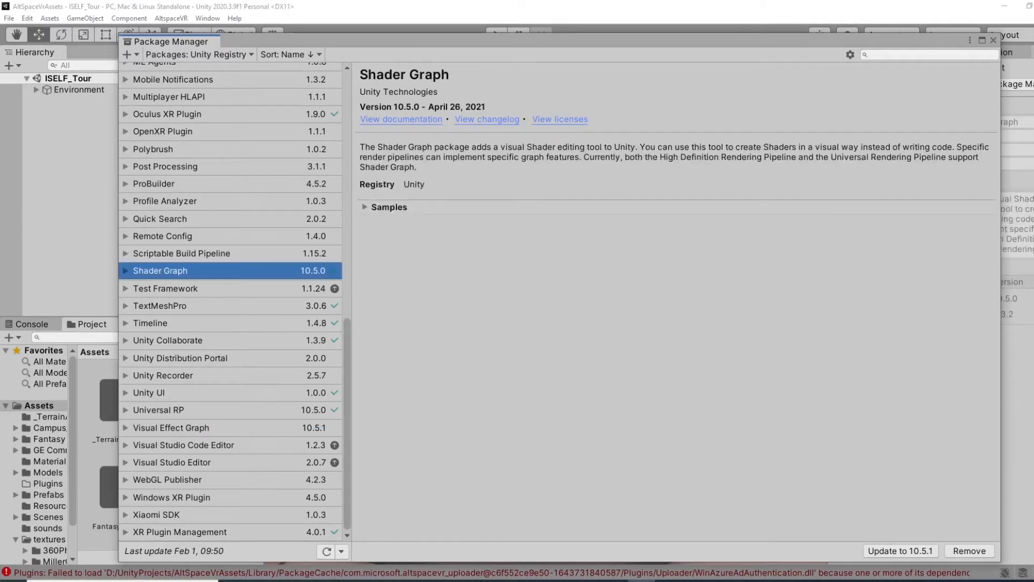
scroll(231, 302, up, 15)
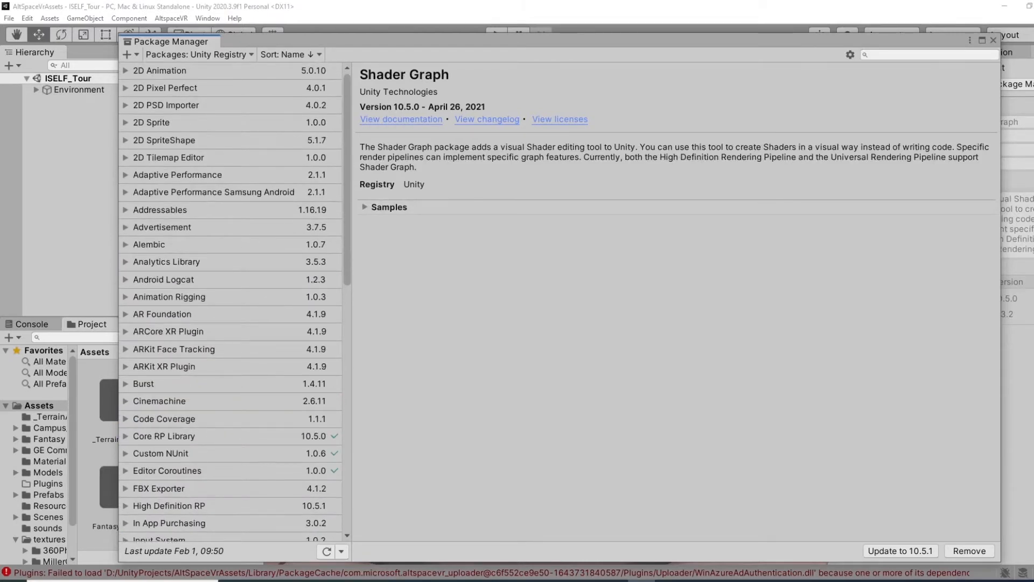
click(993, 40)
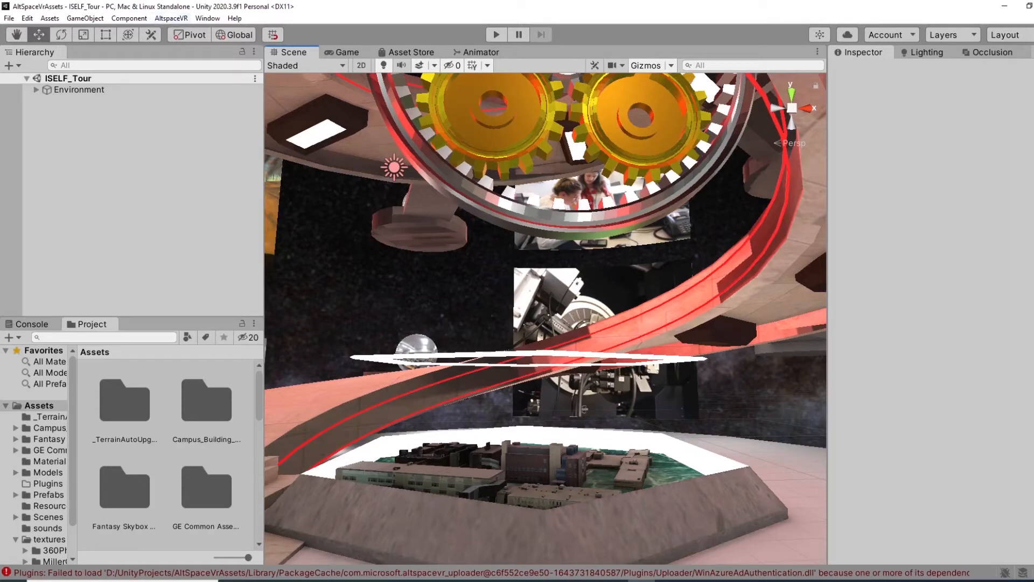
- Create a Universal Render Pipeline asset with Forward Renderer in the Assets folder, keeping its default name
click(39, 406)
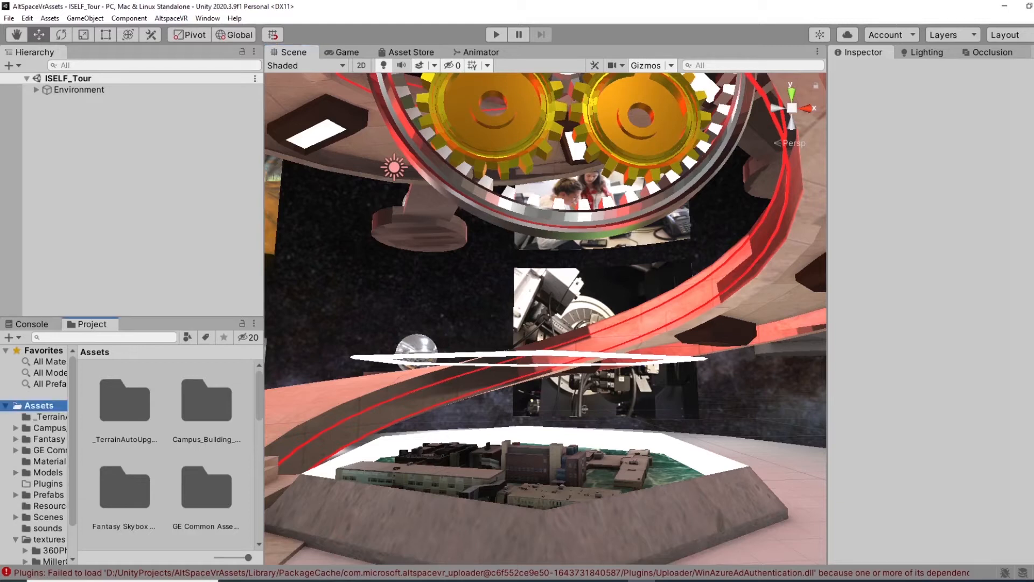
drag(132, 317, 132, 198)
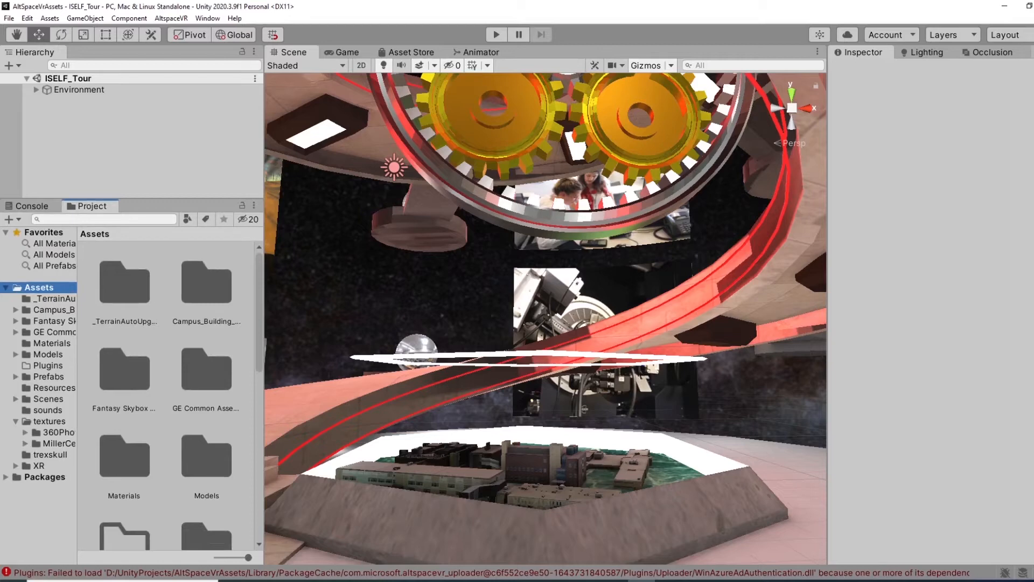
right_click(164, 489)
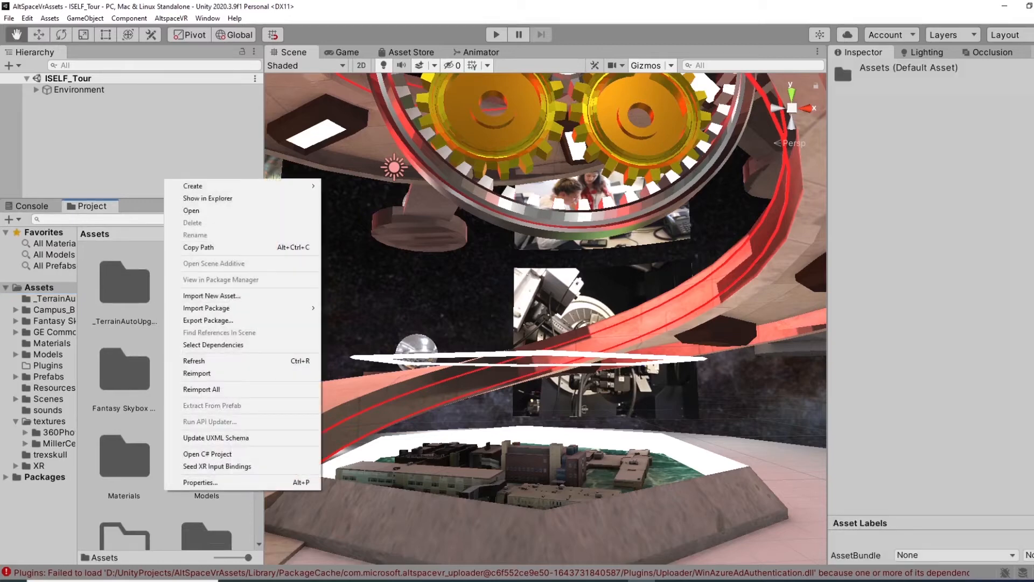
mouse_move(215, 185)
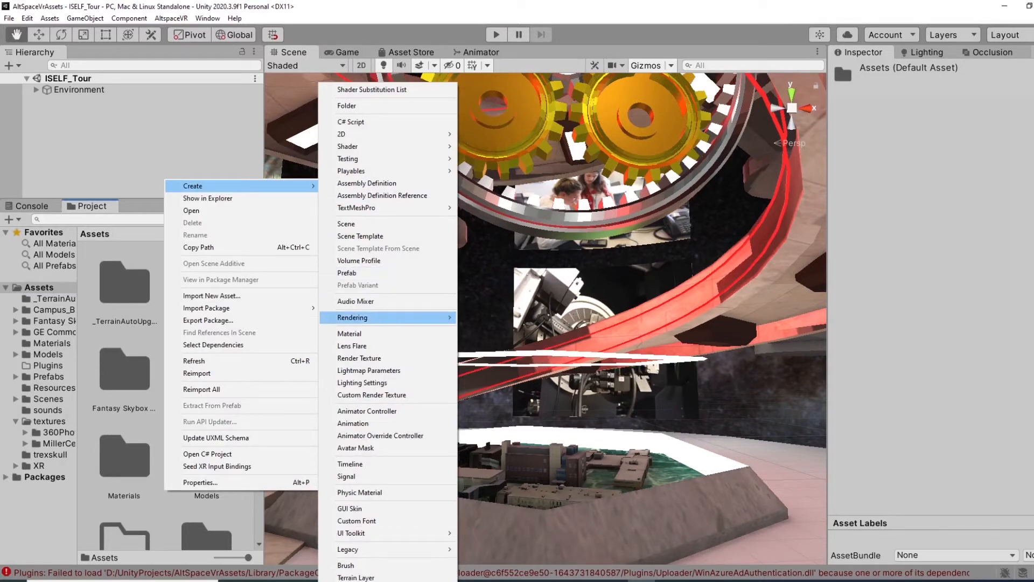
mouse_move(377, 318)
mouse_move(512, 317)
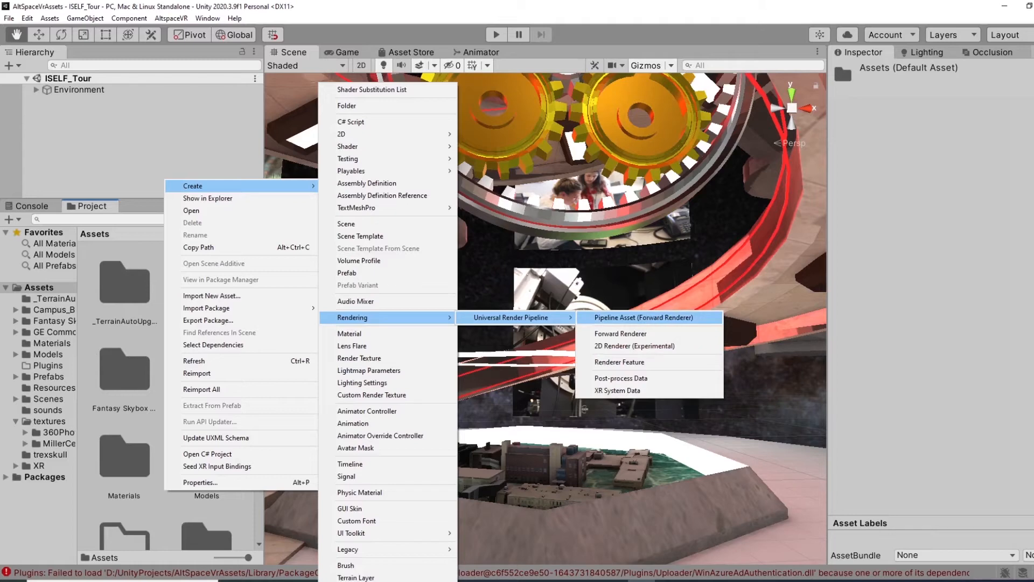
click(643, 317)
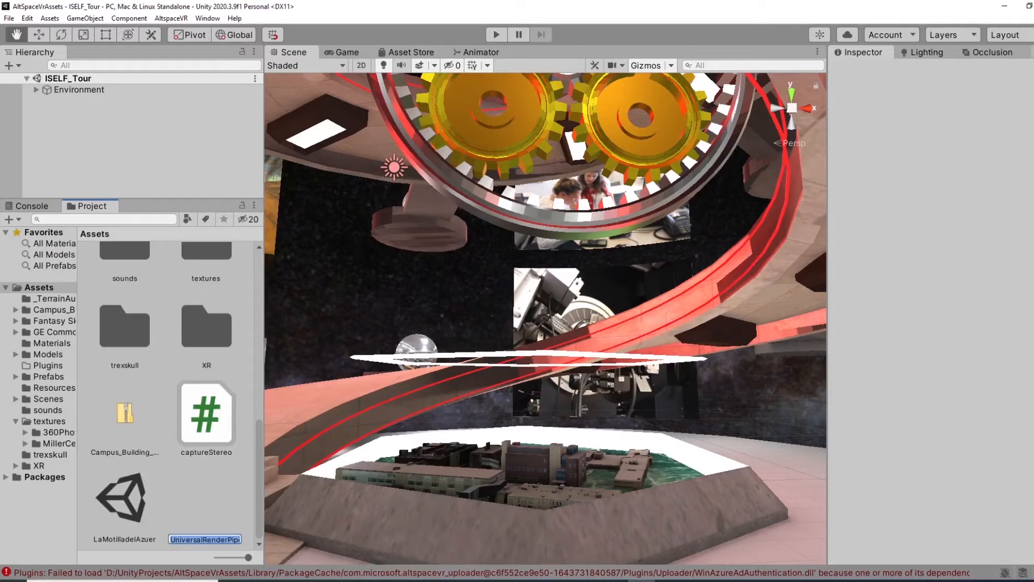
key(Return)
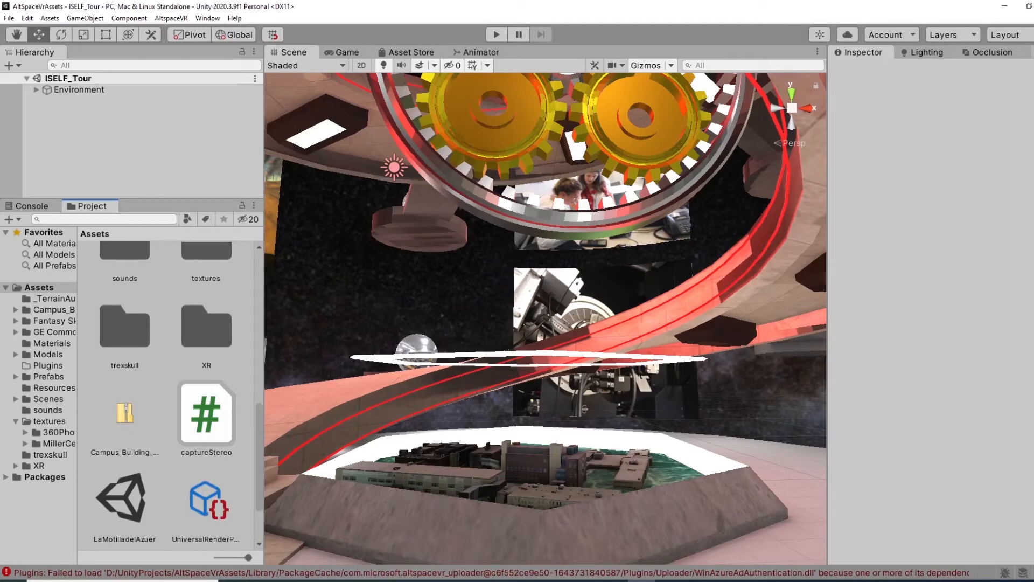
- Assign UniversalRenderPipelineAsset as the Scriptable Render Pipeline in the project's Graphics settings and close the settings
click(27, 18)
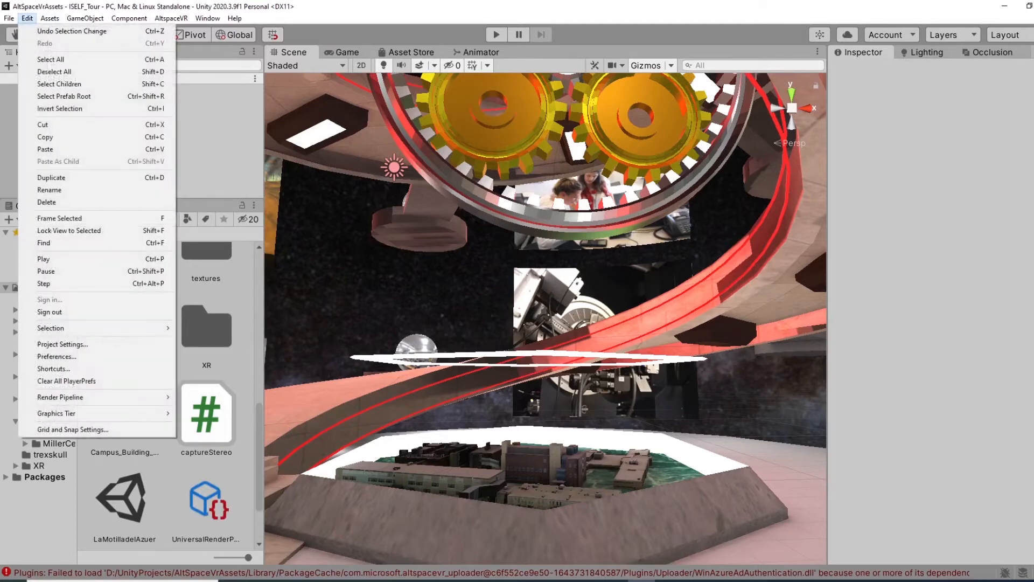
click(62, 344)
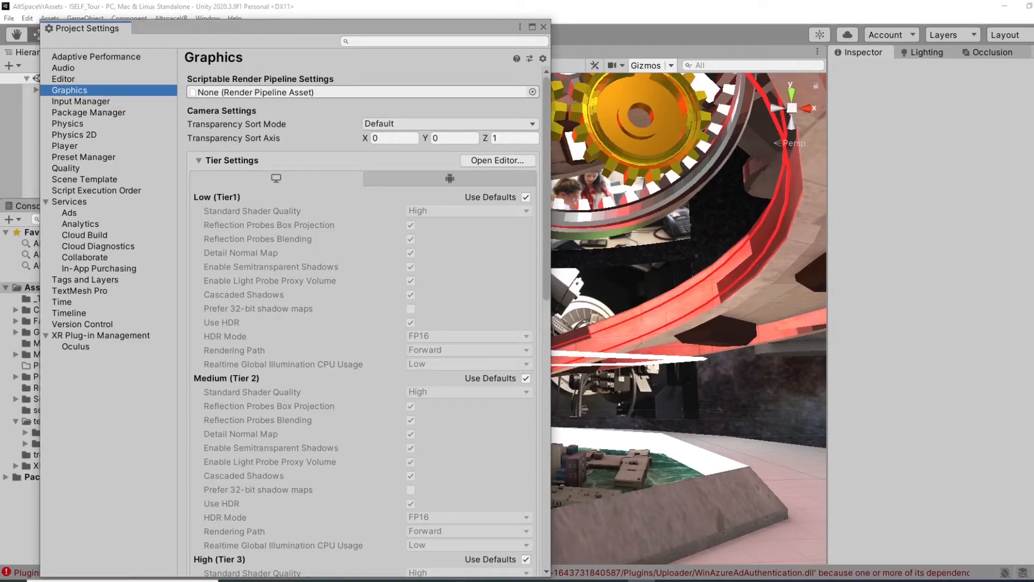
click(533, 92)
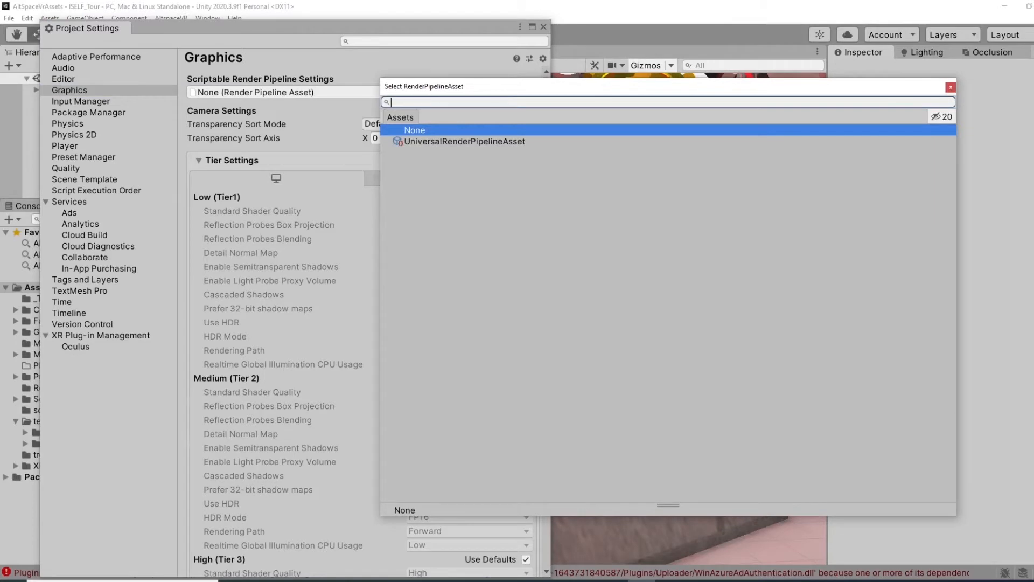
click(464, 142)
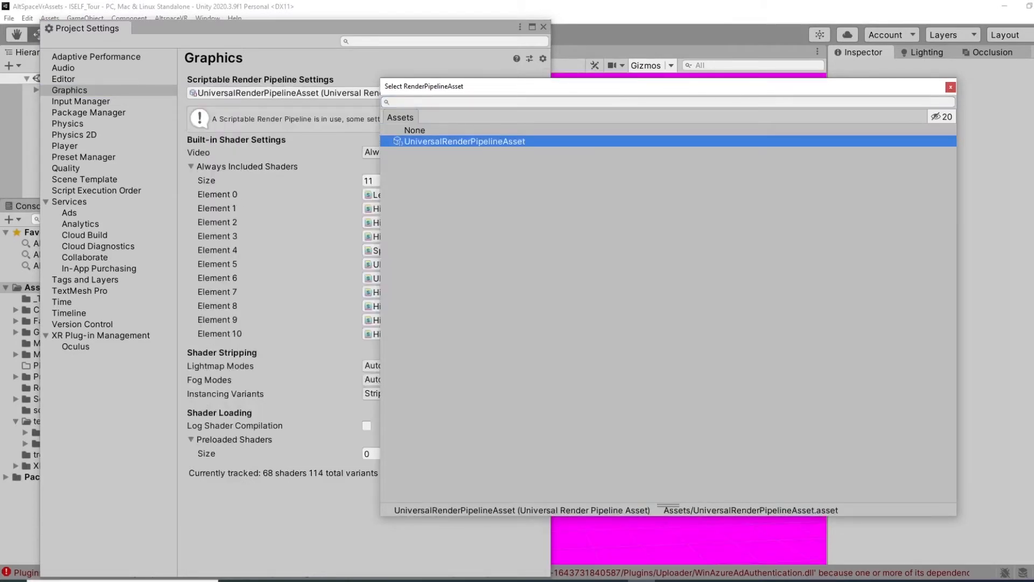
click(951, 87)
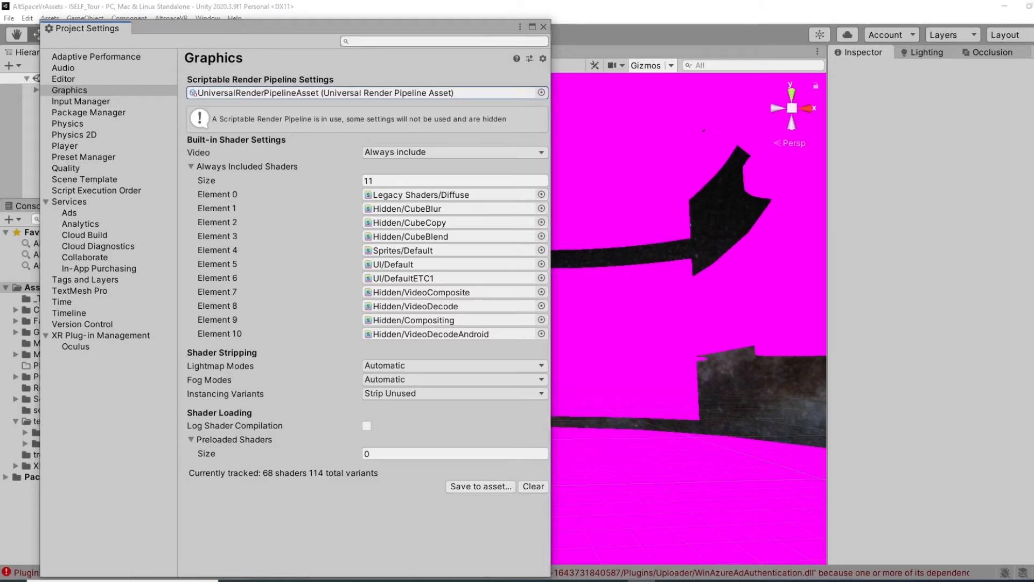
click(544, 27)
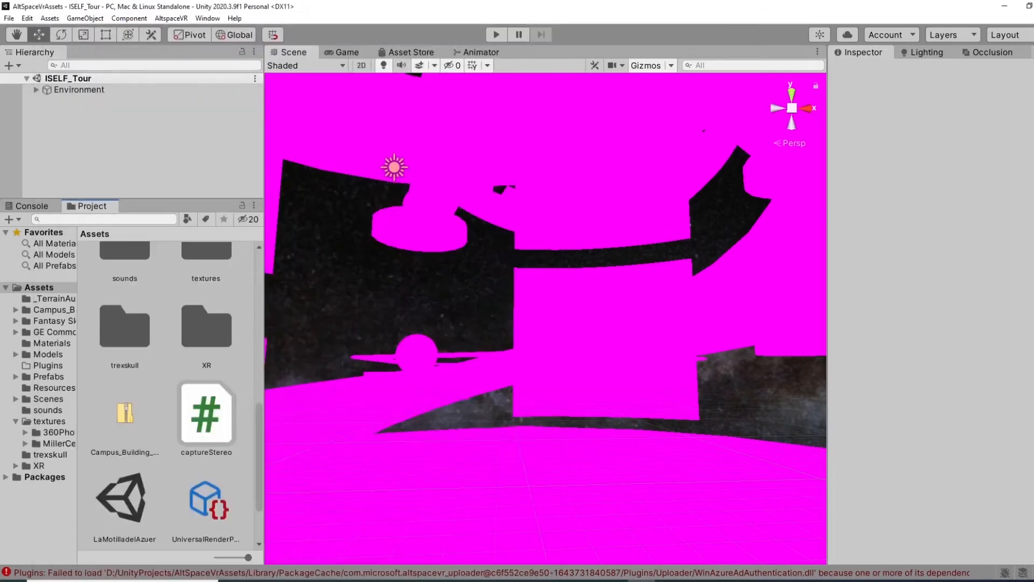
- Look around the ISELF_Tour scene to examine how its materials render, and check the Console for errors
right_drag(545, 317, 486, 331)
click(31, 206)
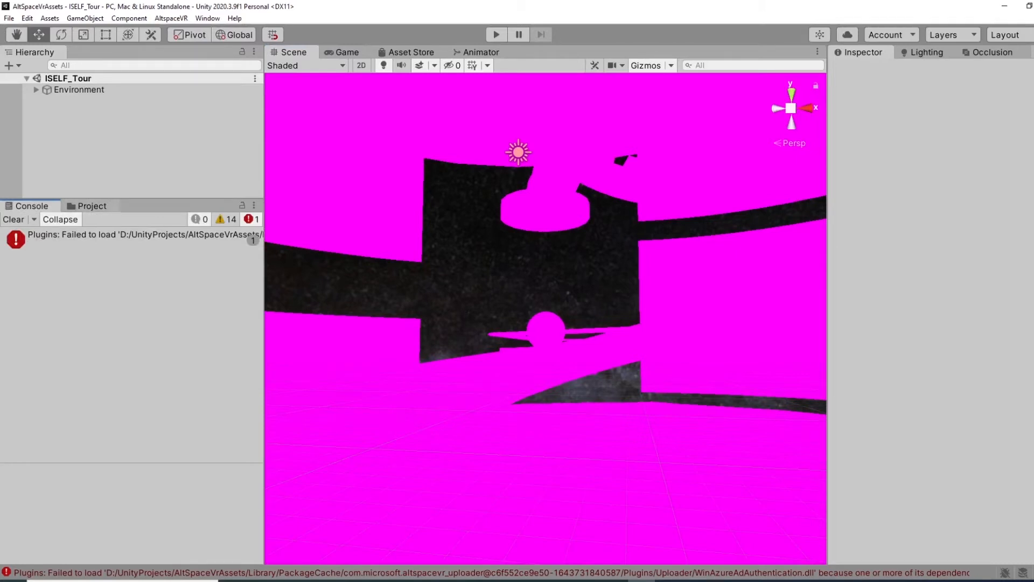
click(88, 206)
right_drag(463, 302, 636, 302)
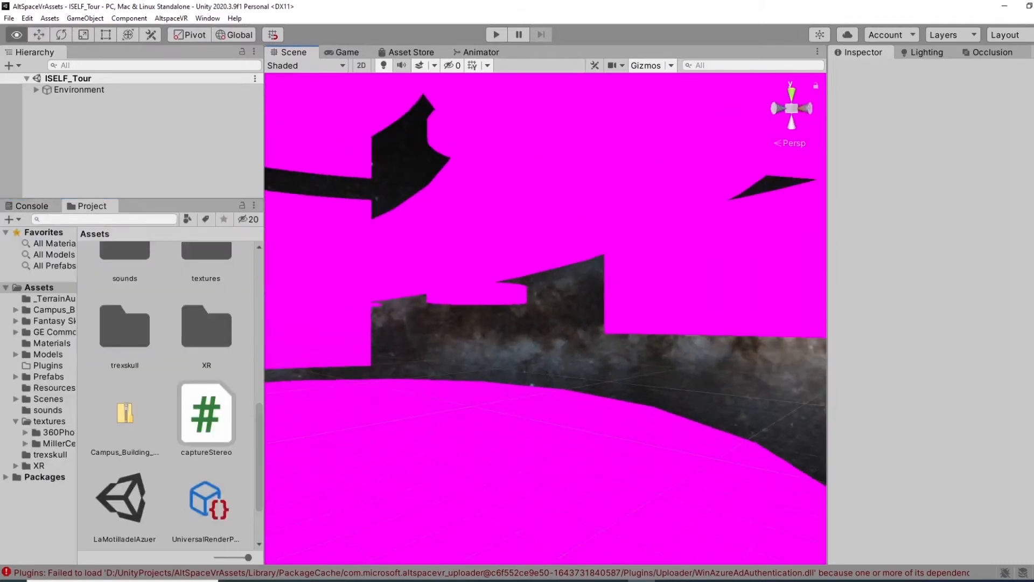
scroll(545, 318, up, 5)
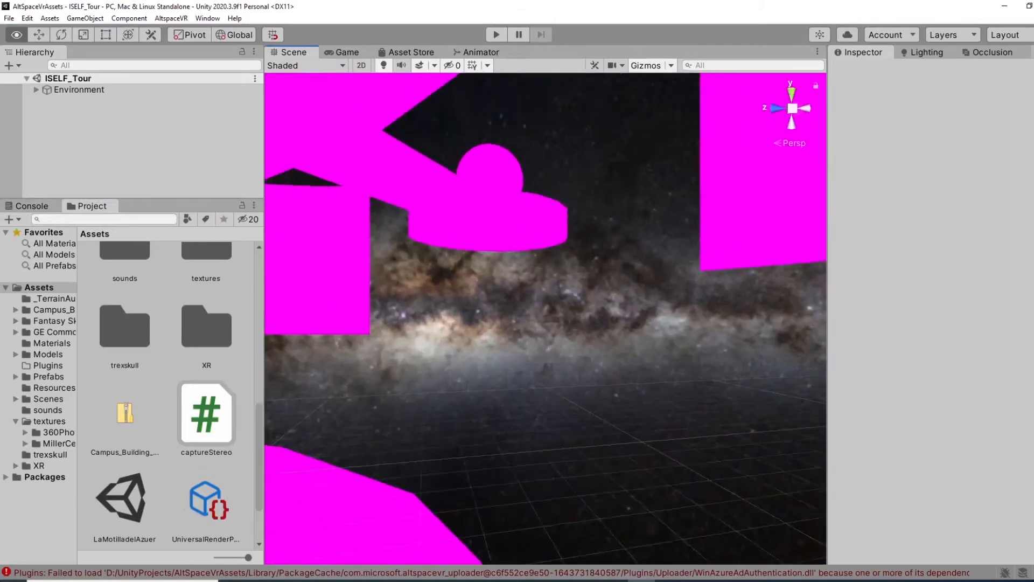
right_drag(485, 302, 394, 331)
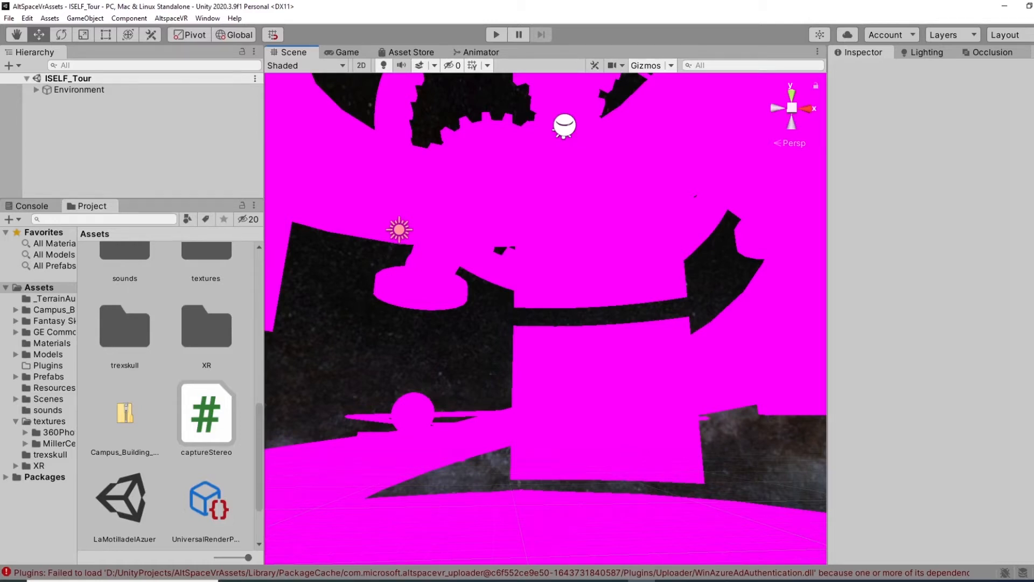
- Upgrade all project materials to UniversalRP materials and proceed with overwriting the existing ones
right_drag(545, 318, 532, 298)
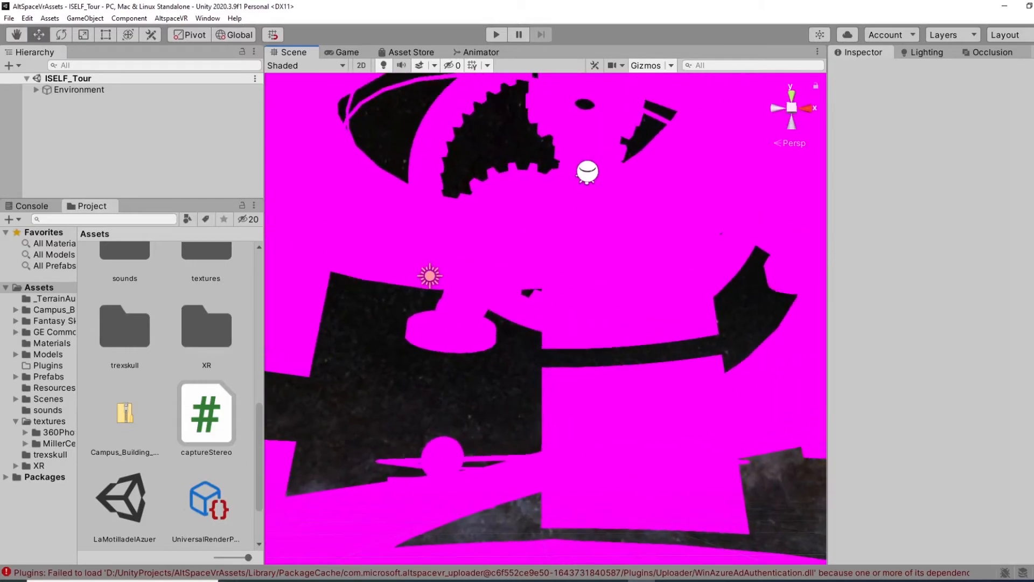
click(27, 18)
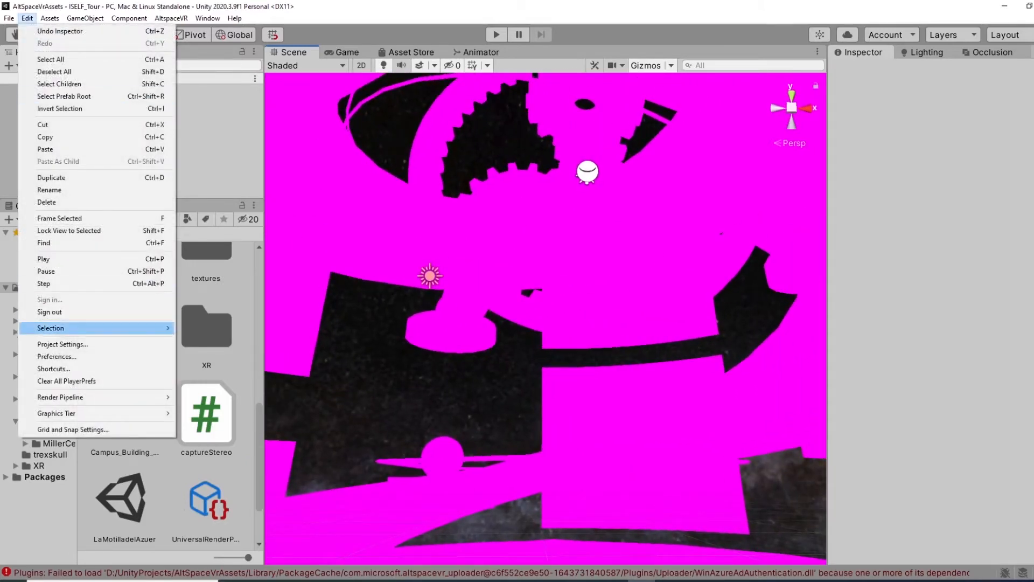
mouse_move(81, 328)
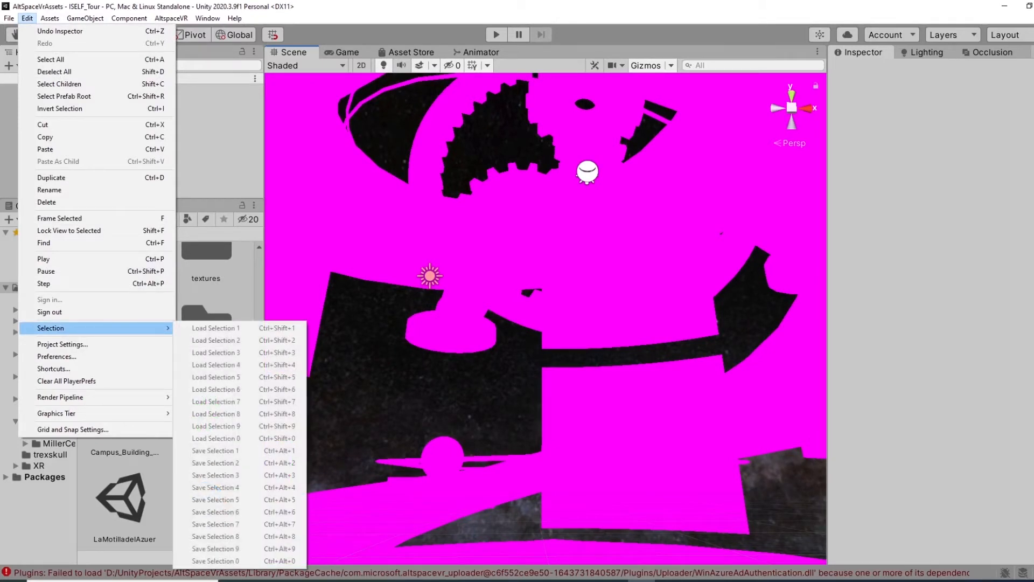
mouse_move(80, 397)
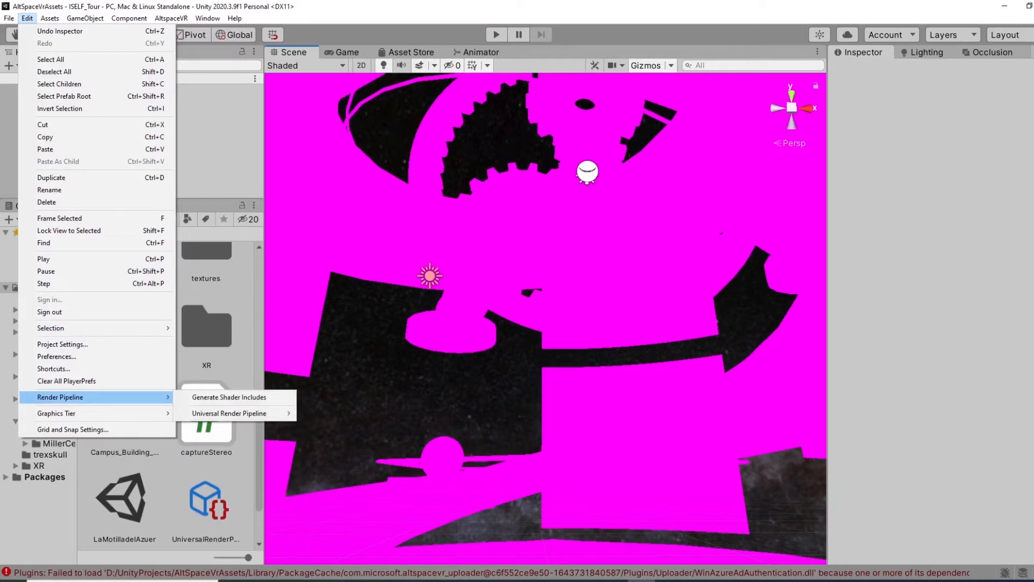
mouse_move(228, 413)
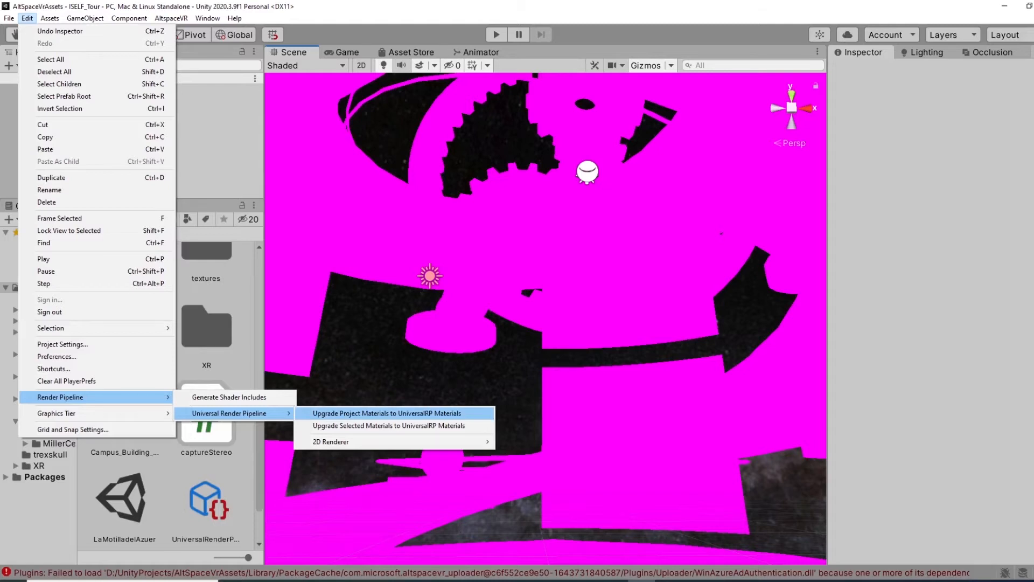
click(387, 413)
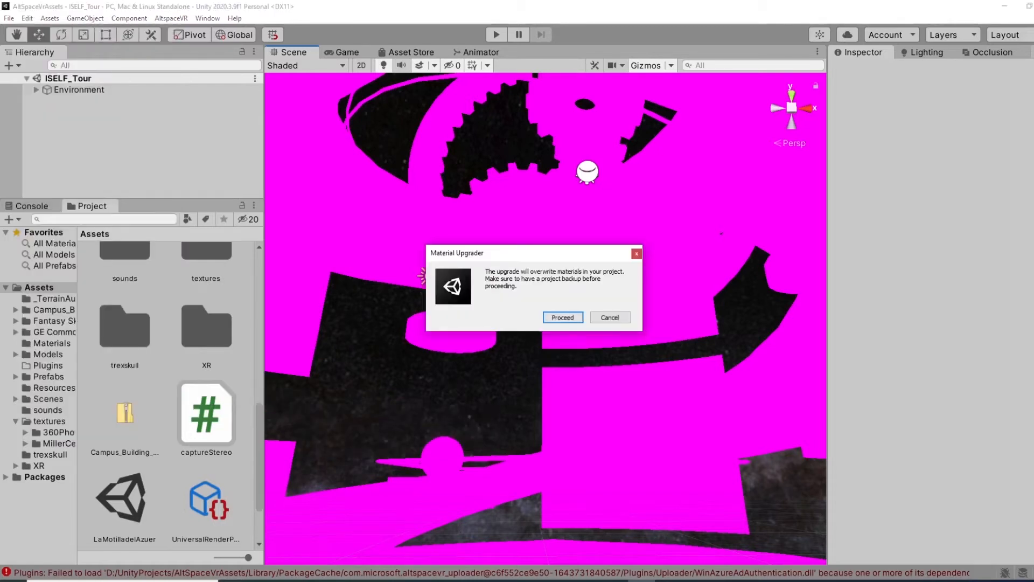
key(Return)
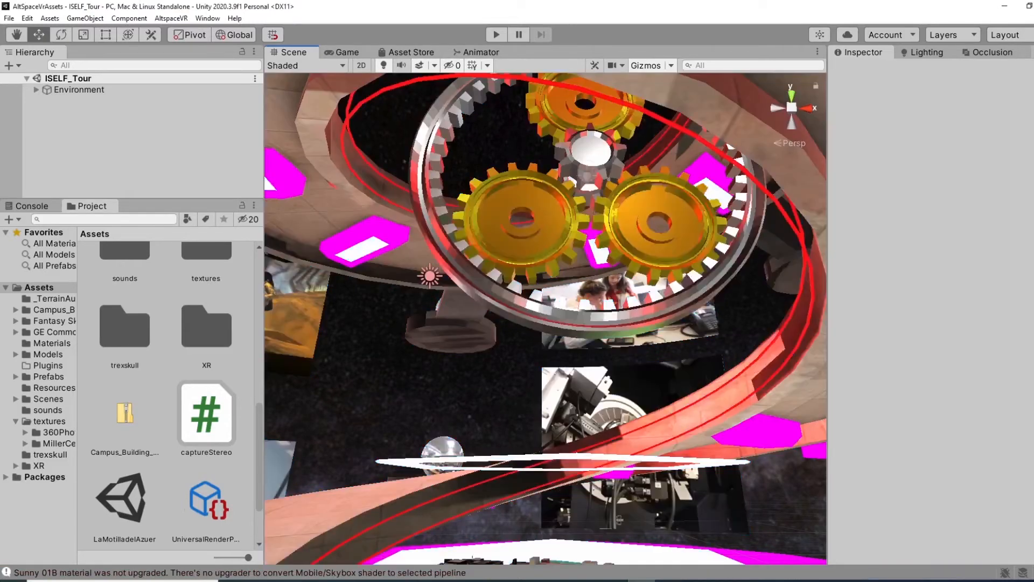
- Look around the scene for surfaces that were not converted and browse the materials in the Materials folder
right_drag(517, 301, 410, 312)
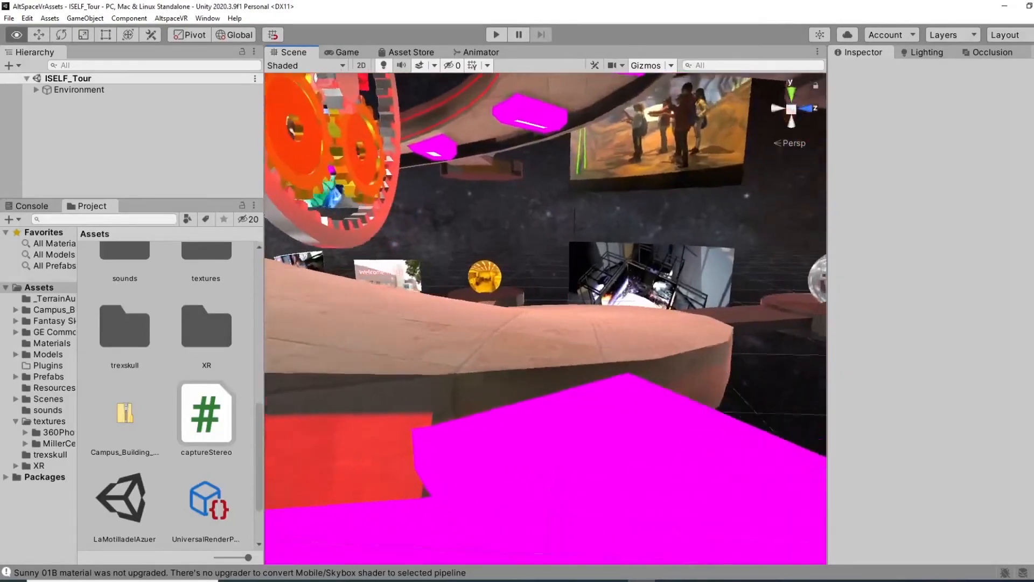
right_drag(517, 313, 506, 285)
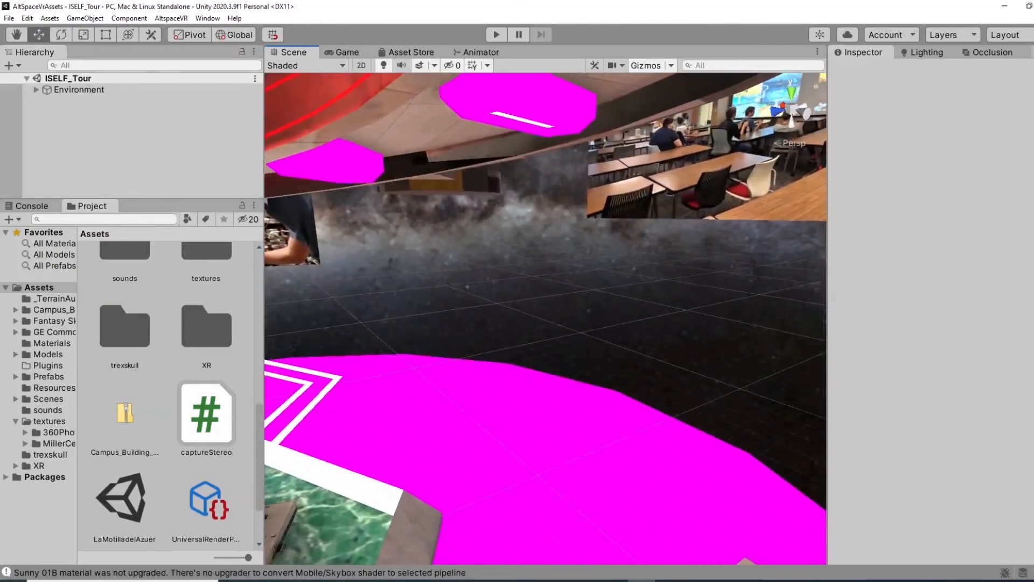
click(52, 343)
drag(259, 376, 259, 287)
scroll(164, 396, down, 10)
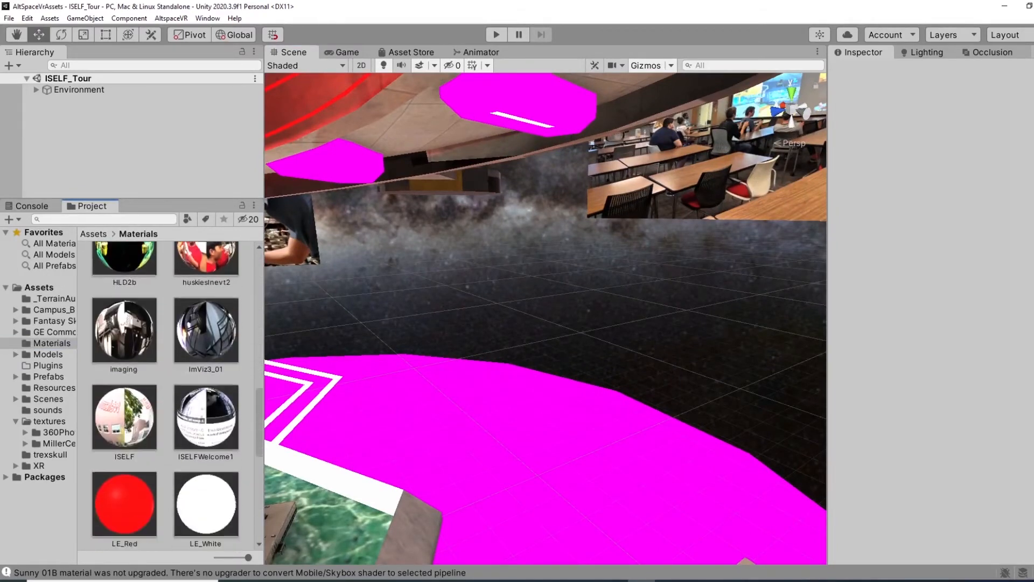
scroll(165, 396, up, 20)
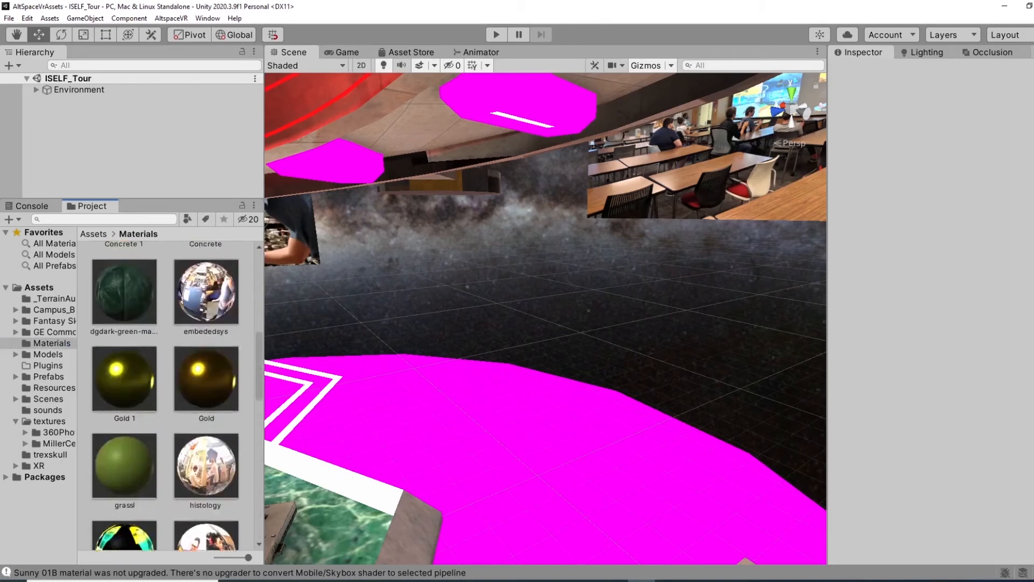
scroll(165, 396, down, 9)
scroll(165, 396, down, 8)
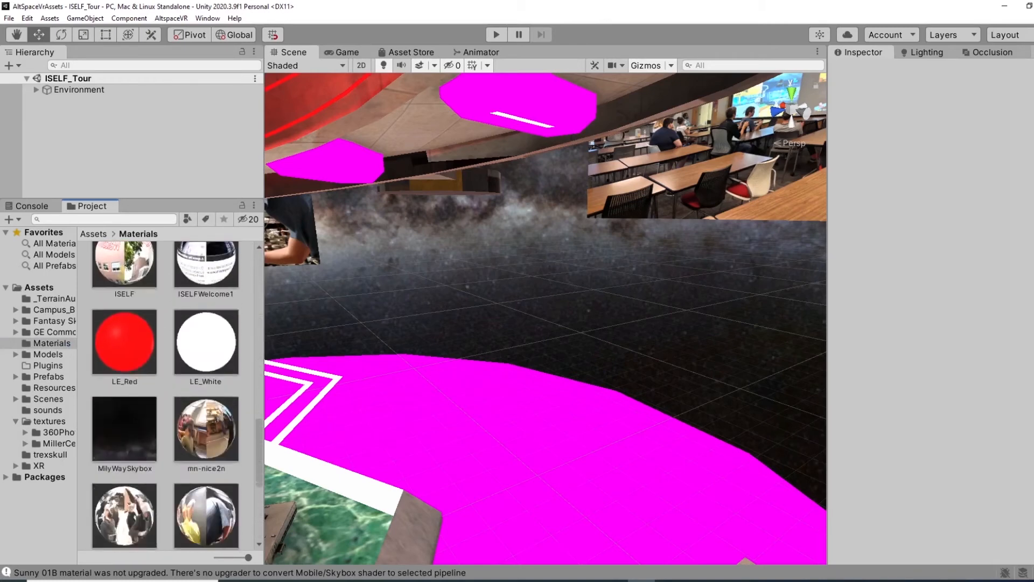
- Select the round floor mesh Cylinder001 inside ISELF_Int and look around the surrounding platforms and walkways
right_drag(593, 323, 490, 324)
key(d)
click(517, 399)
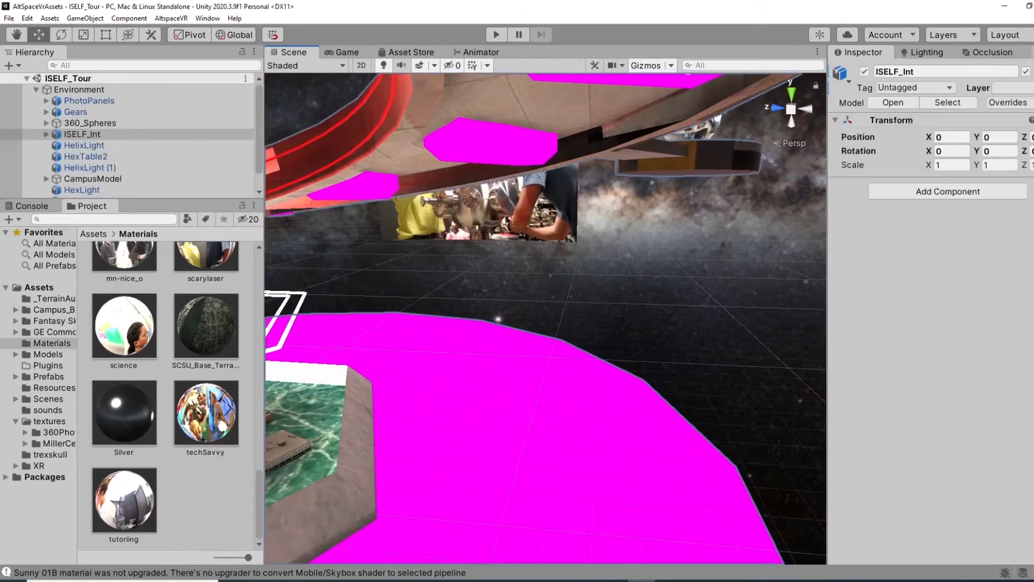
click(517, 399)
right_drag(517, 399, 412, 398)
key(s)
key(s)
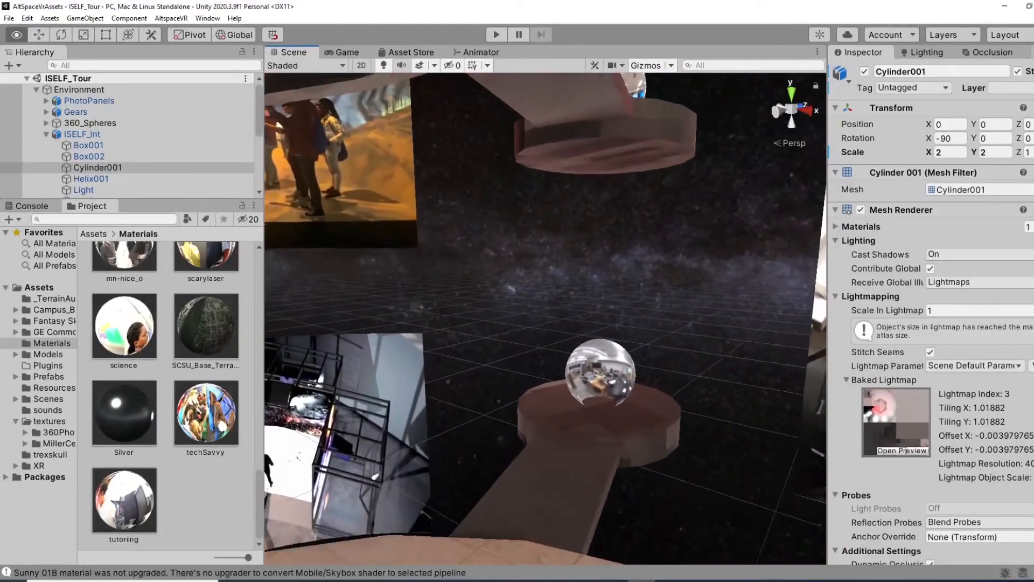
right_drag(545, 318, 280, 310)
right_drag(748, 530, 674, 554)
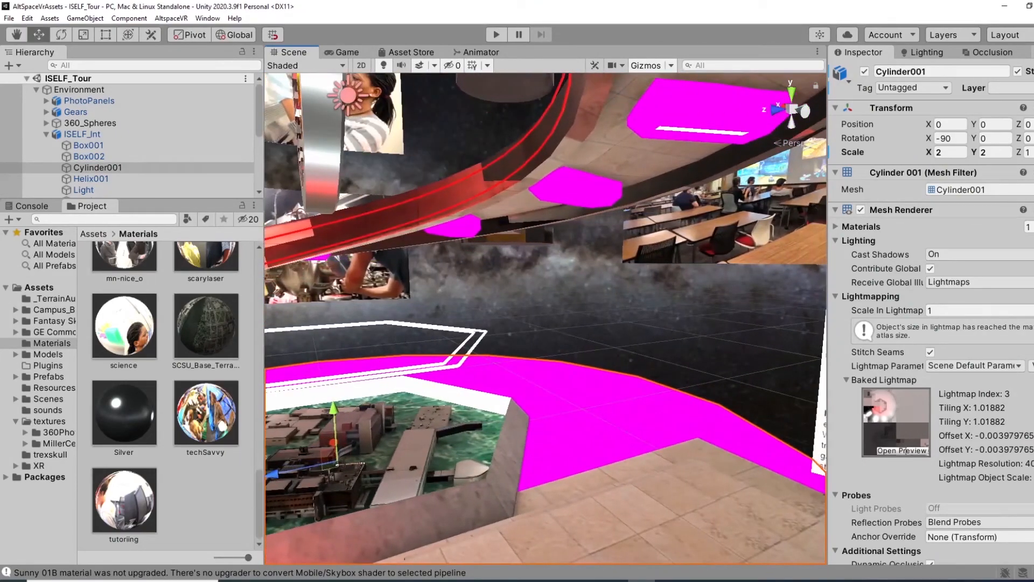
- Expand the material assigned to the round floor and examine its shader and map settings
click(598, 414)
click(598, 415)
scroll(931, 312, down, 5)
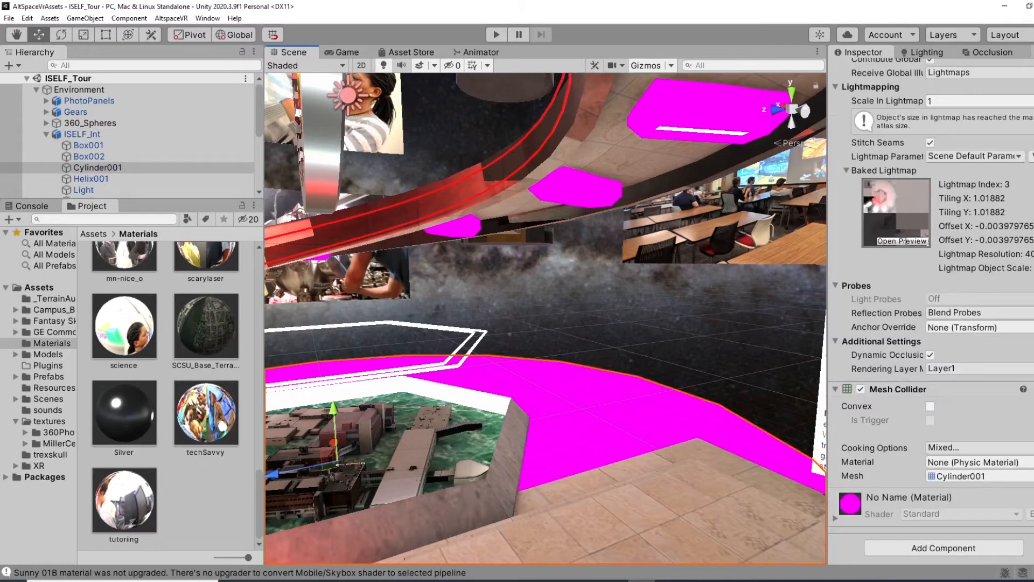
click(835, 517)
scroll(837, 515, down, 10)
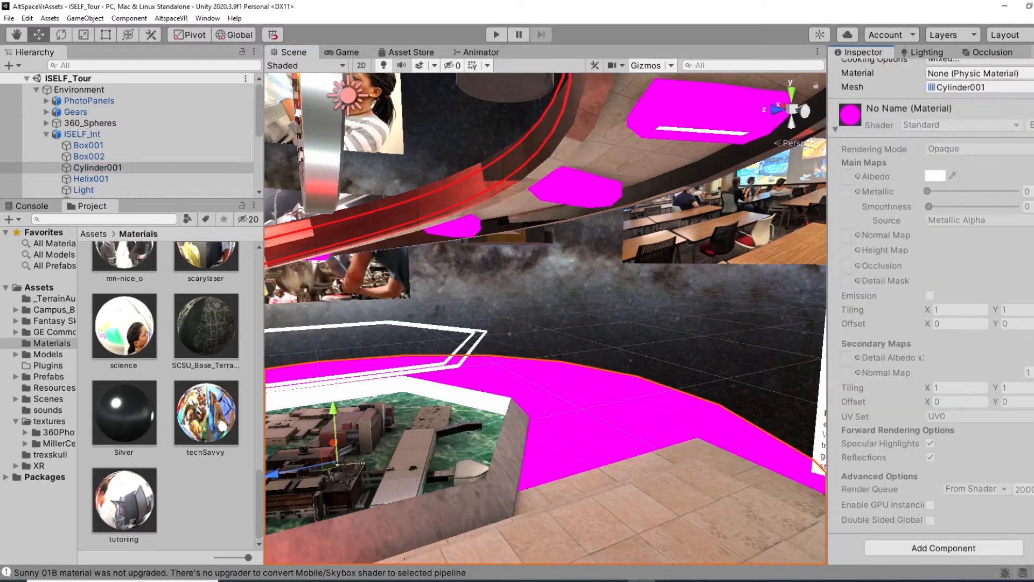
scroll(930, 313, up, 10)
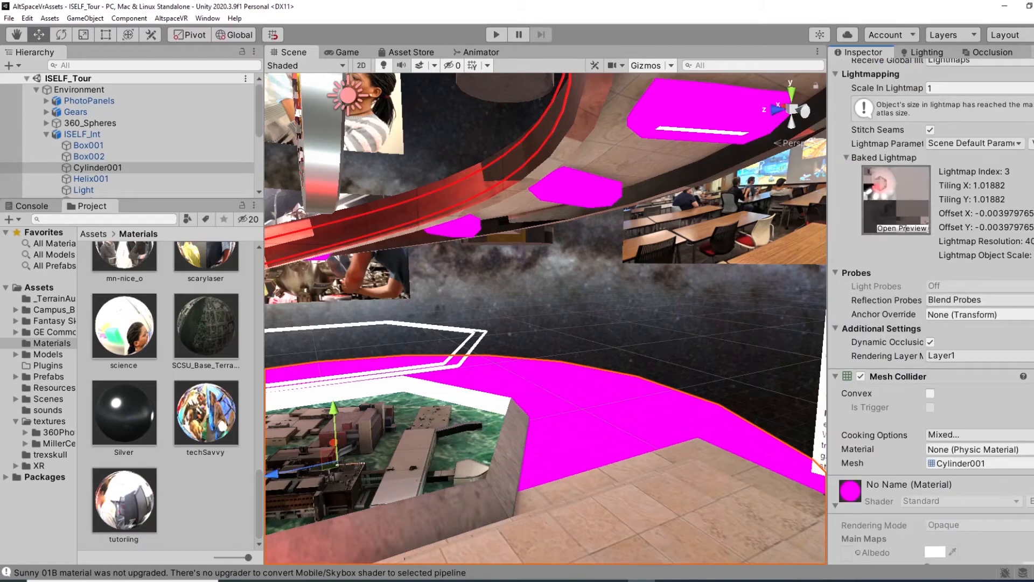
- Try the Concrete 1 material from the Materials folder on the round floor, and undo the assignment
right_drag(528, 333, 541, 317)
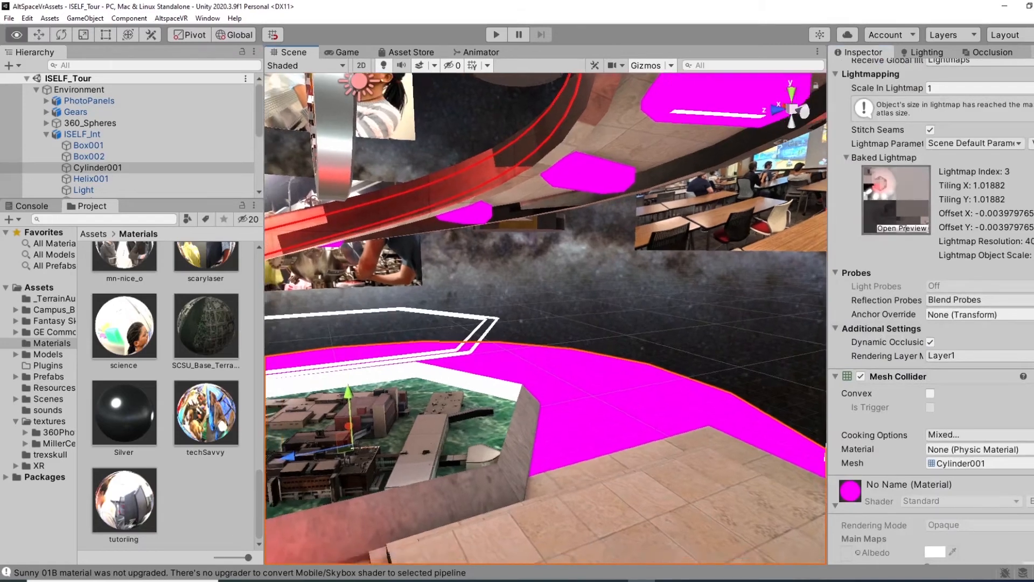
scroll(544, 318, down, 4)
middle_drag(485, 345, 344, 363)
scroll(167, 396, up, 15)
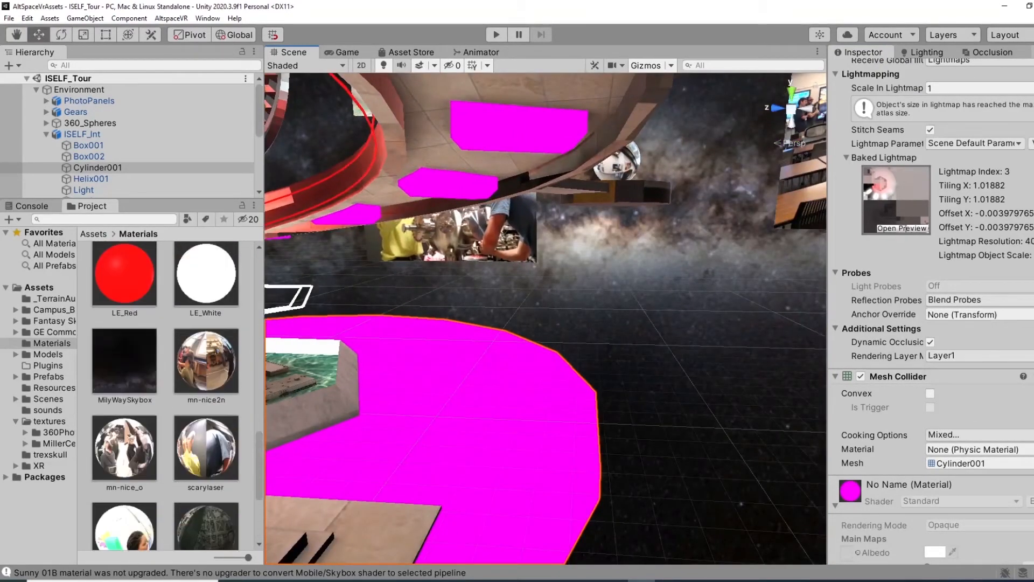
scroll(164, 396, up, 3)
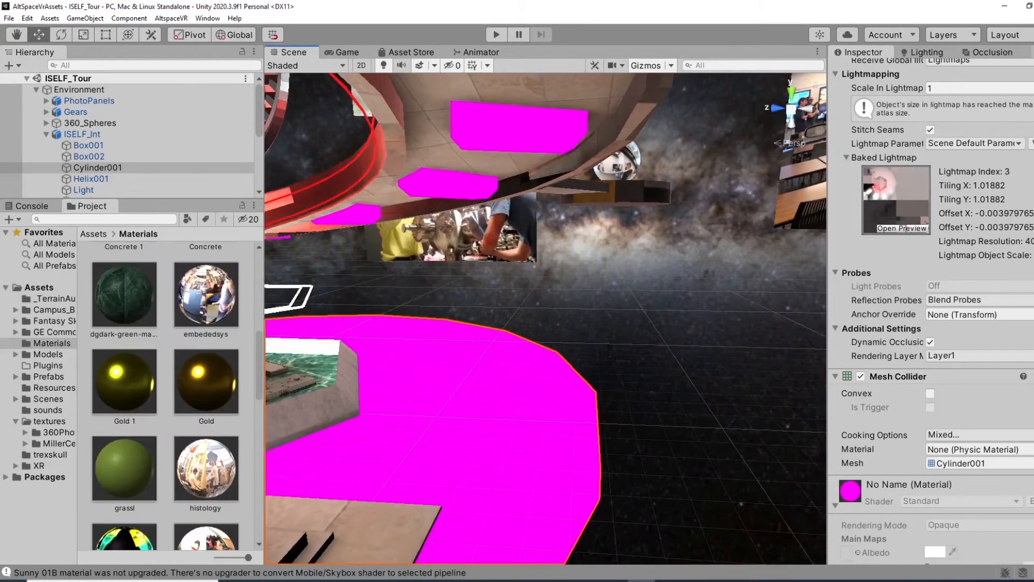
scroll(176, 396, up, 2)
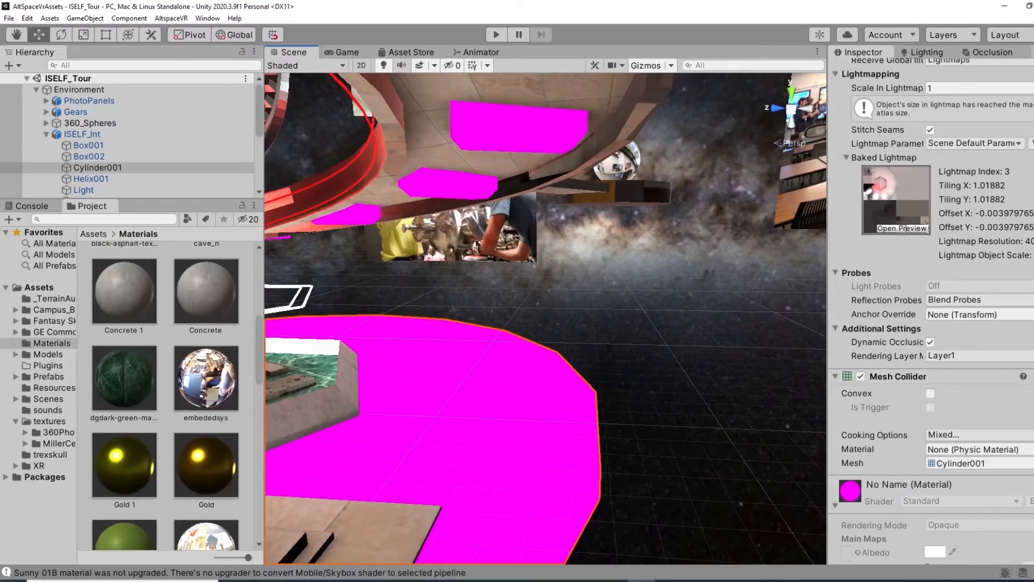
drag(124, 291, 447, 409)
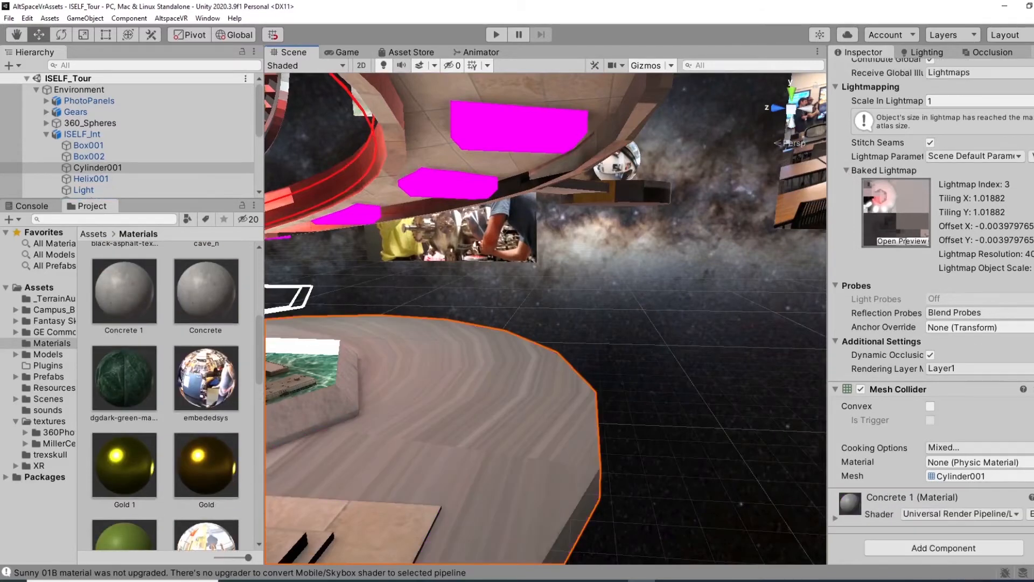
key(ctrl+z)
- Apply the Ballon_White material to the round magenta floor around the campus model
right_drag(538, 388, 449, 402)
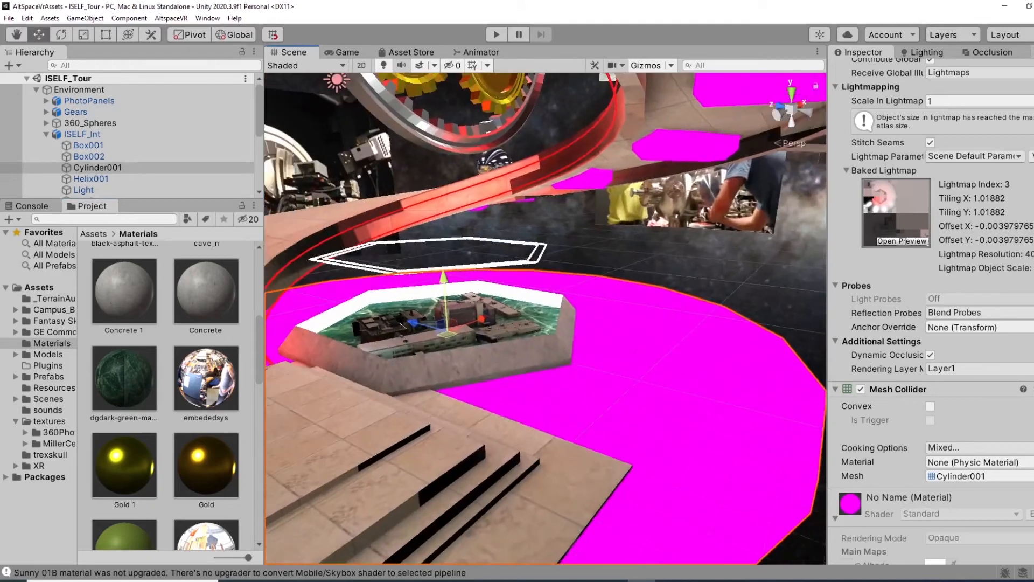
click(593, 388)
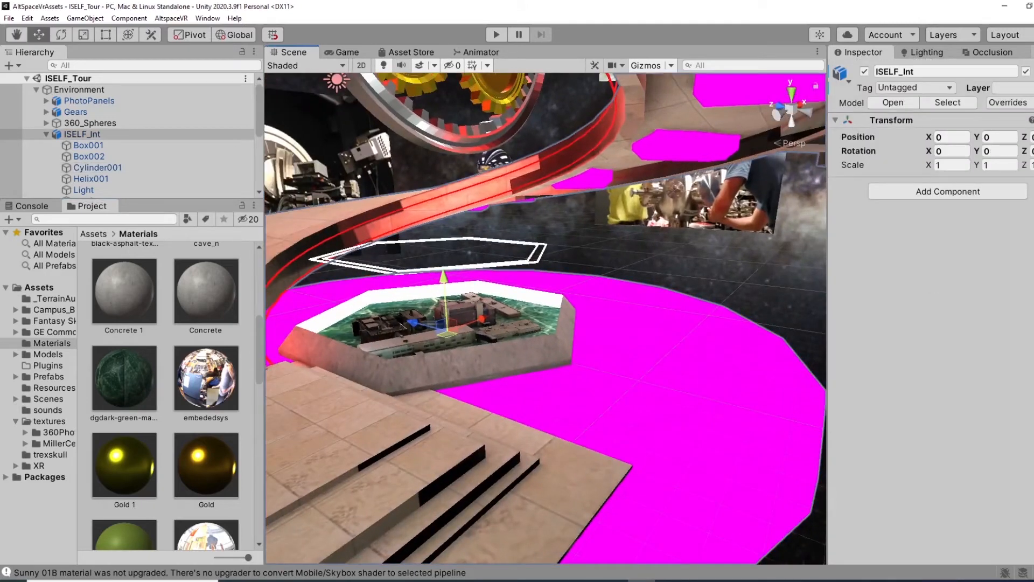
scroll(165, 396, up, 5)
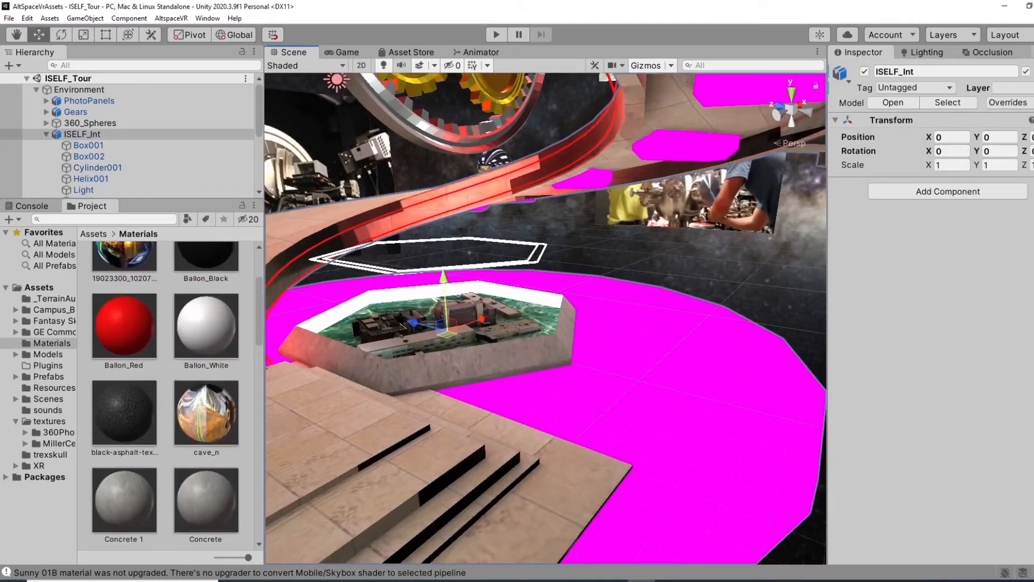
drag(205, 327, 619, 372)
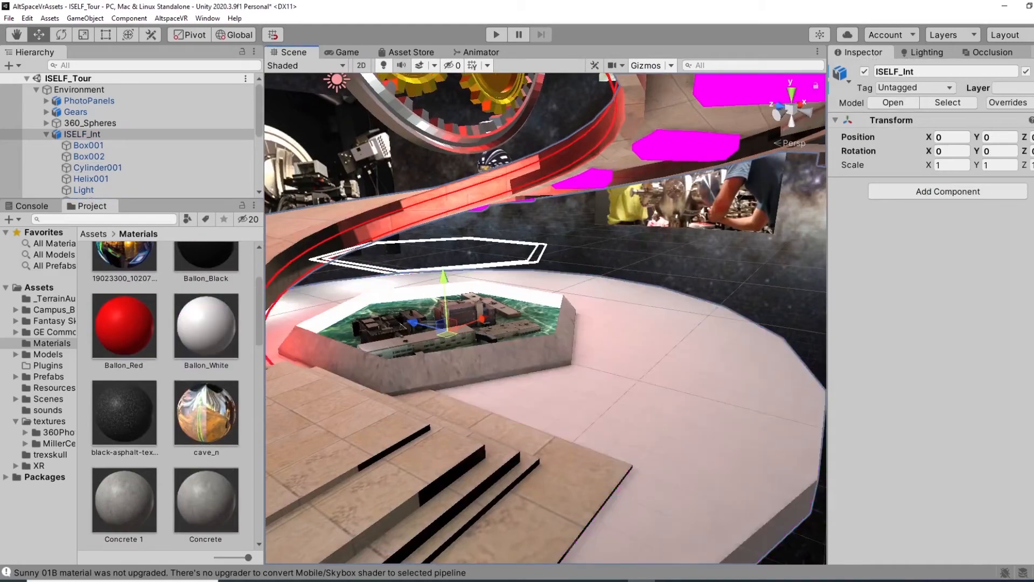
- Apply the Concrete material to the magenta panels under the upper walkway and Concrete 1 to the magenta platform surface beneath the 360 sphere
right_drag(620, 372, 557, 280)
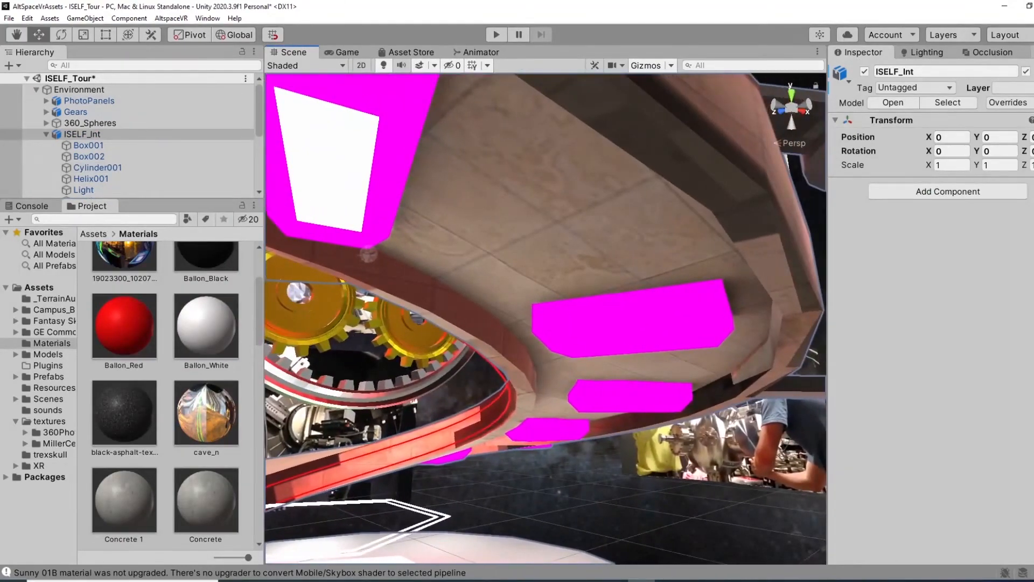
drag(206, 499, 609, 328)
right_drag(606, 323, 473, 404)
key(w)
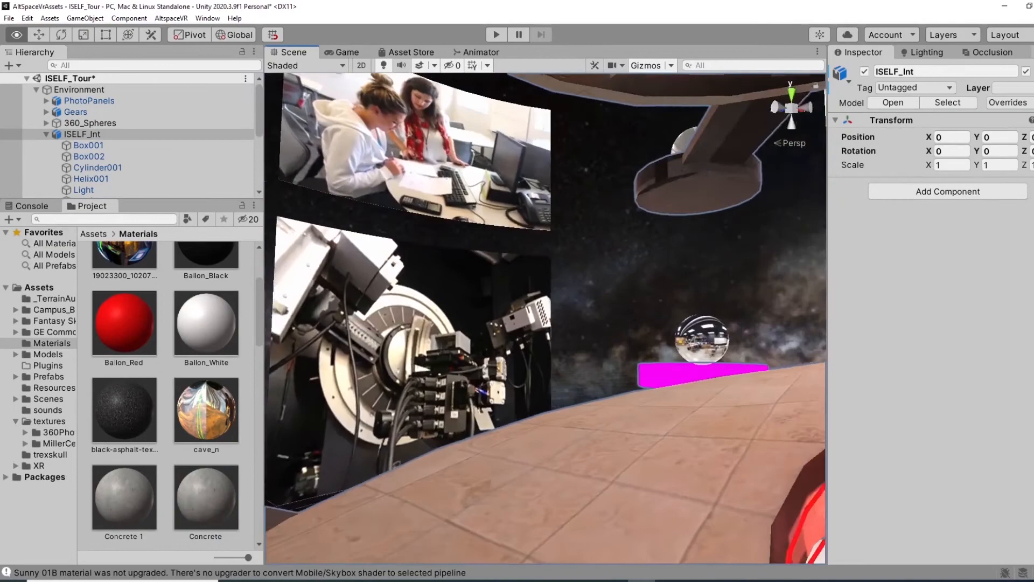
right_drag(473, 404, 619, 400)
key(w)
drag(125, 498, 517, 383)
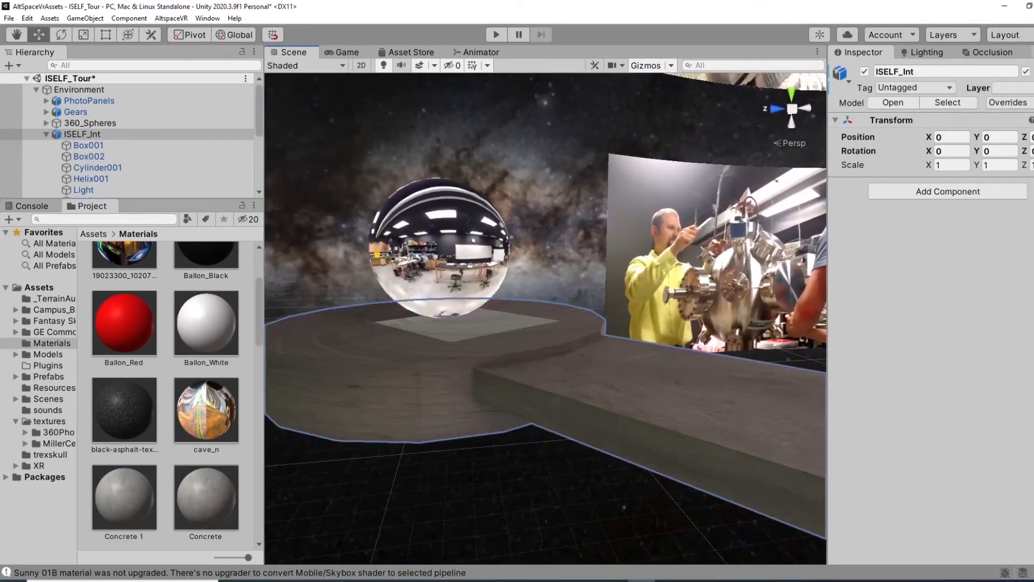
- Check the new materials around the scene and open the scene's Lighting settings
right_drag(517, 383, 668, 385)
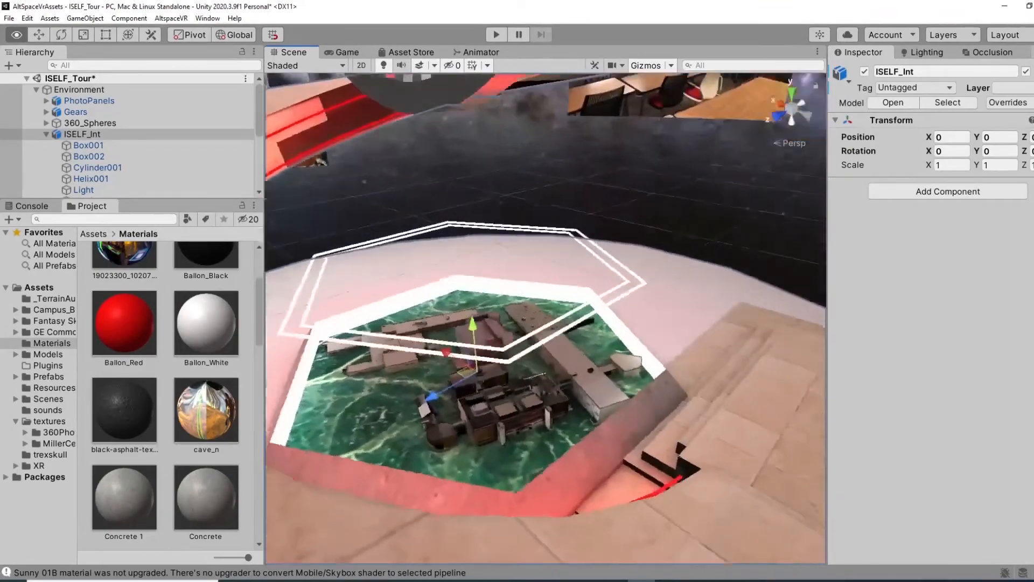
key(d)
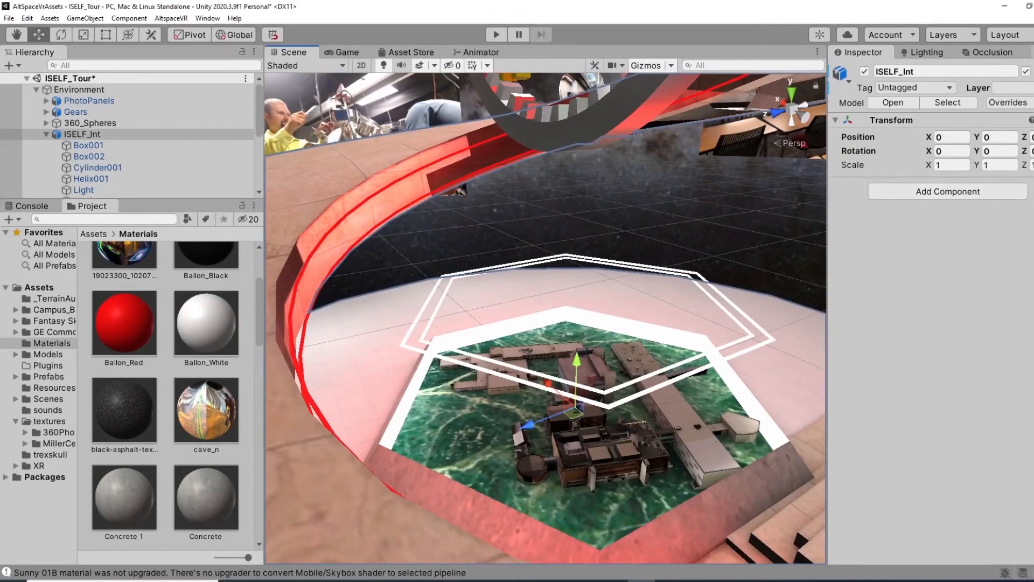
click(934, 52)
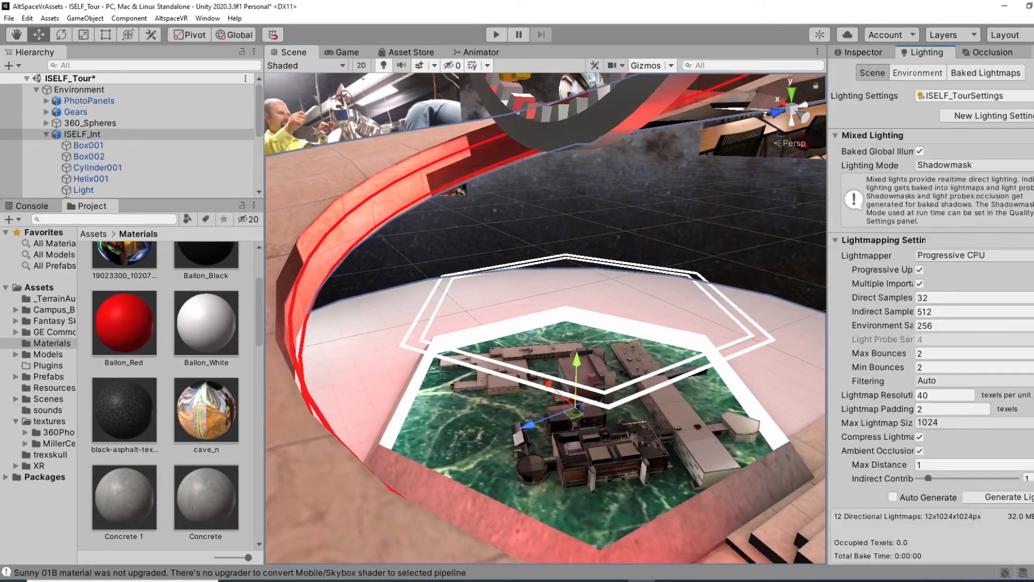
right_drag(598, 301, 484, 242)
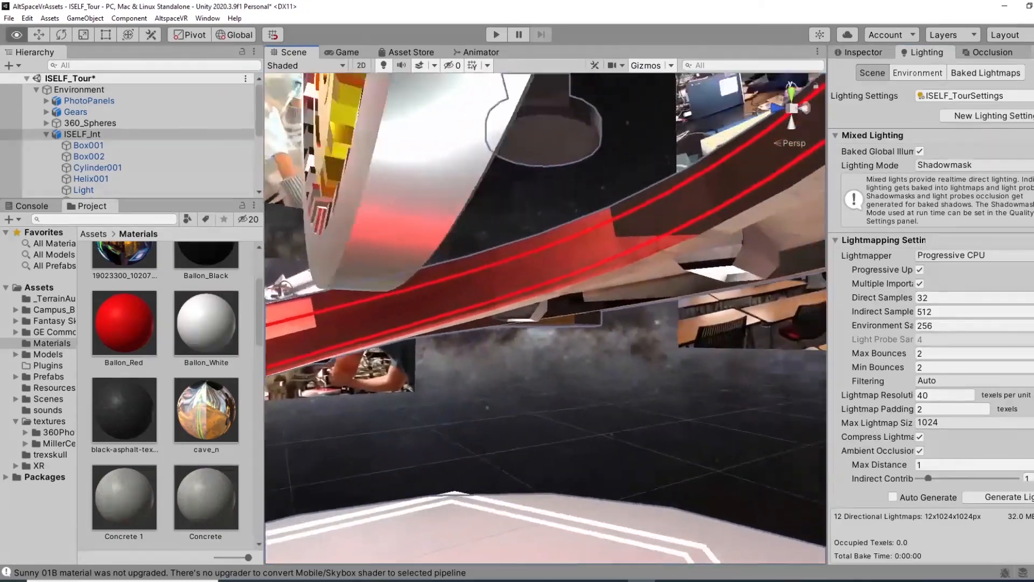
right_drag(544, 318, 581, 350)
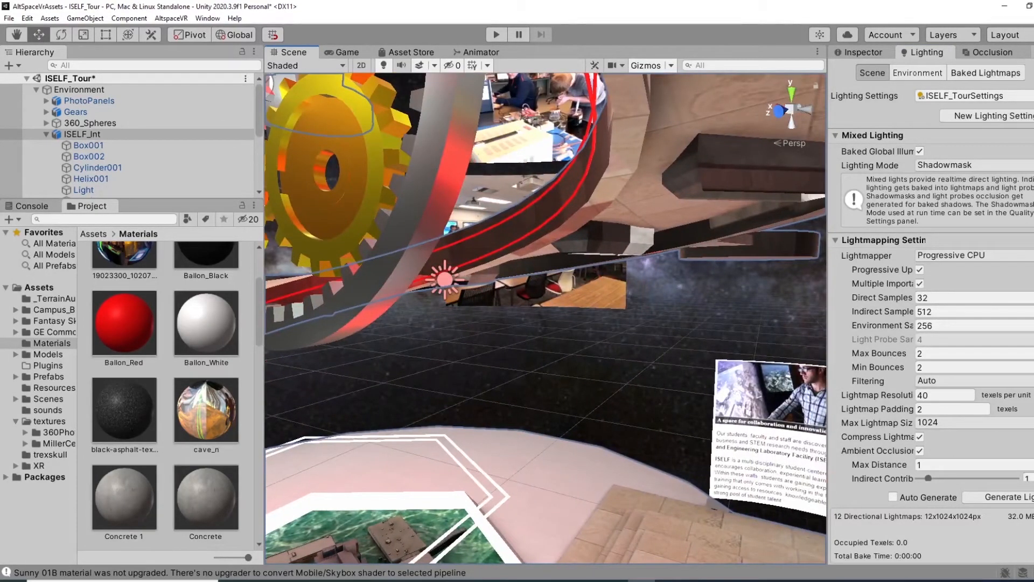
- Set the lightmap resolution to 10 texels per unit and the maximum lightmap size to 512
click(944, 395)
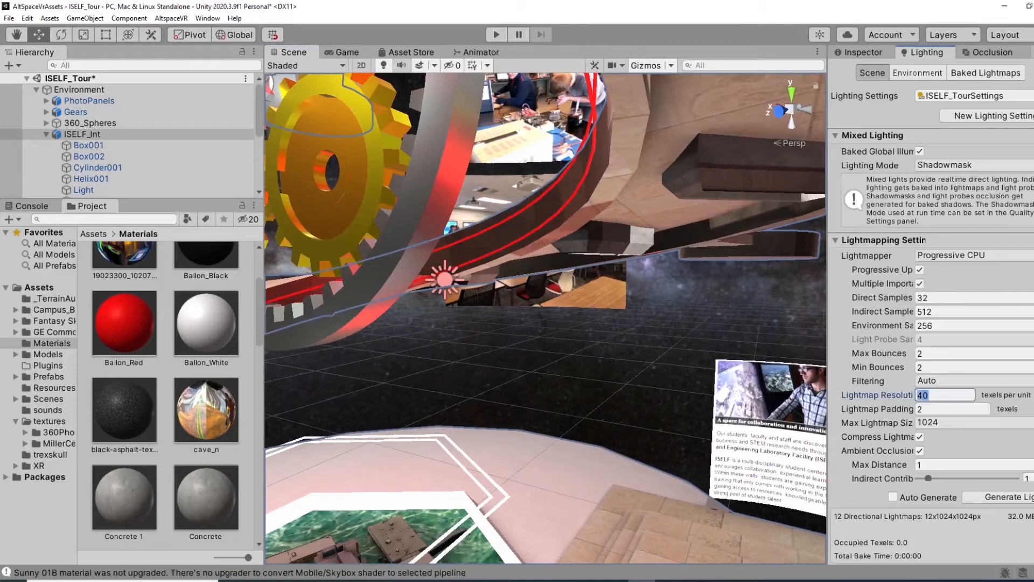
text(10)
click(948, 423)
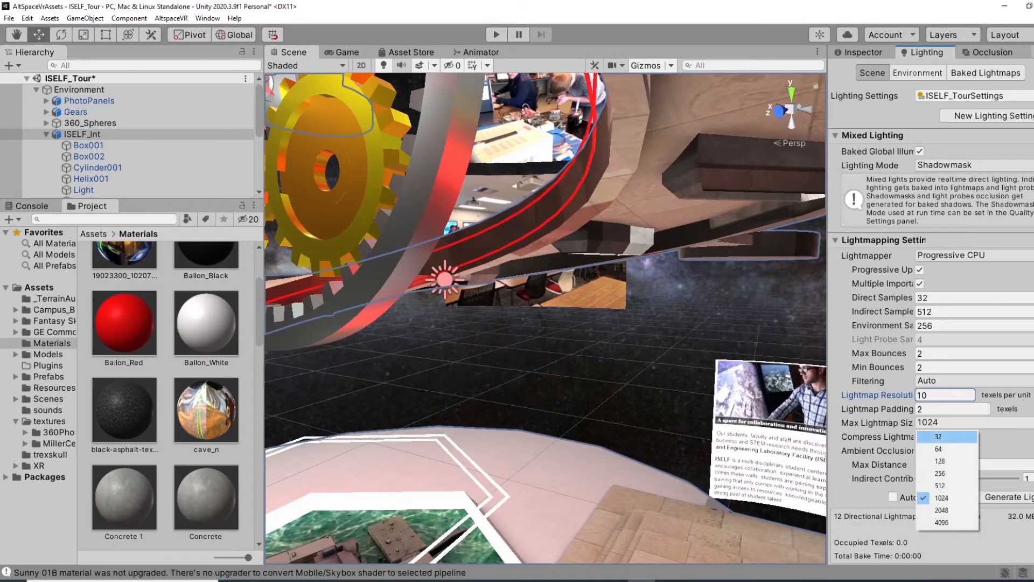
click(940, 486)
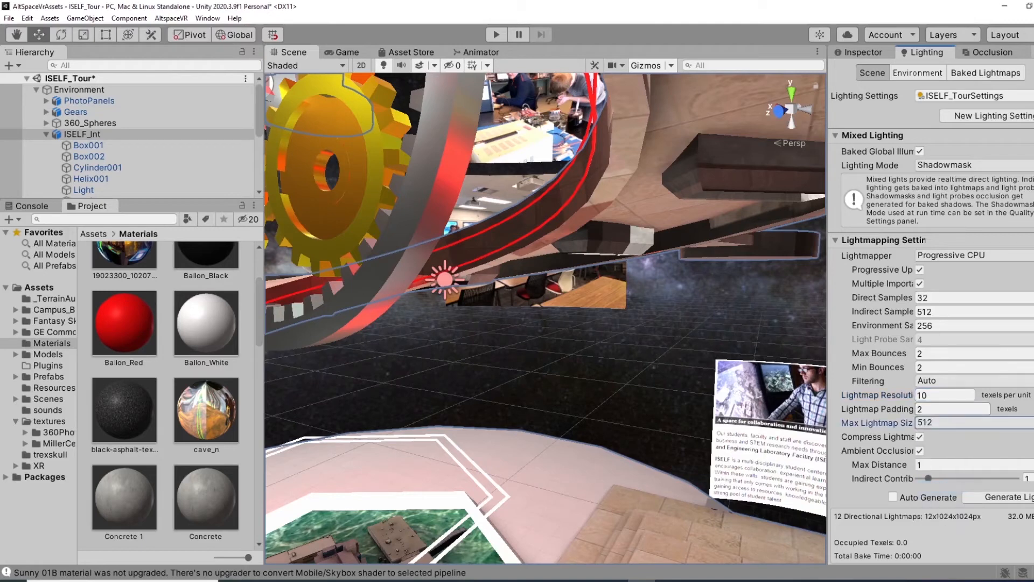
- Set the ambient occlusion max distance to 2, indirect contribution to 2 and direct contribution to 1
scroll(884, 318, down, 3)
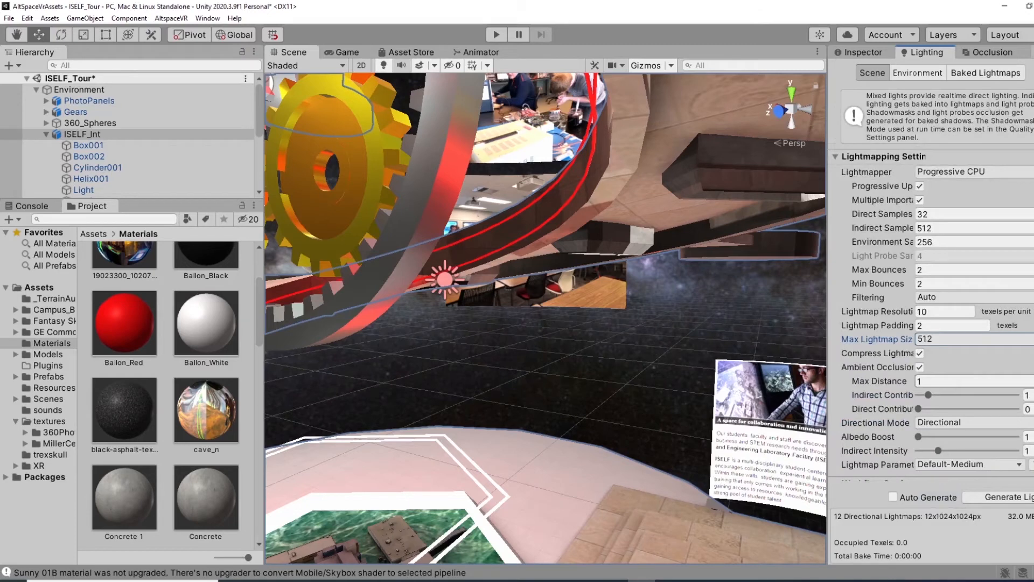
click(959, 381)
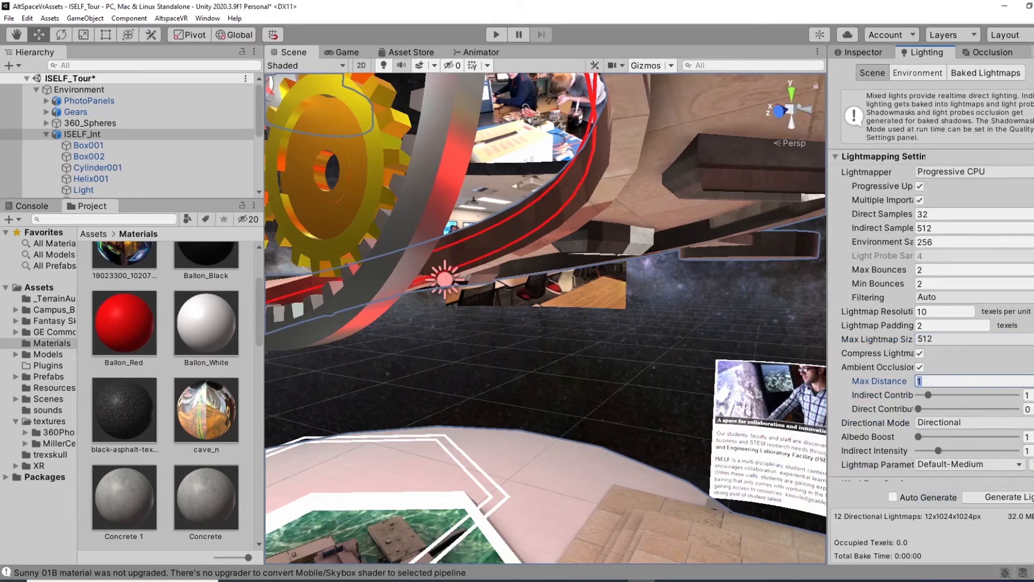
text(2)
key(Tab)
text(2)
key(Tab)
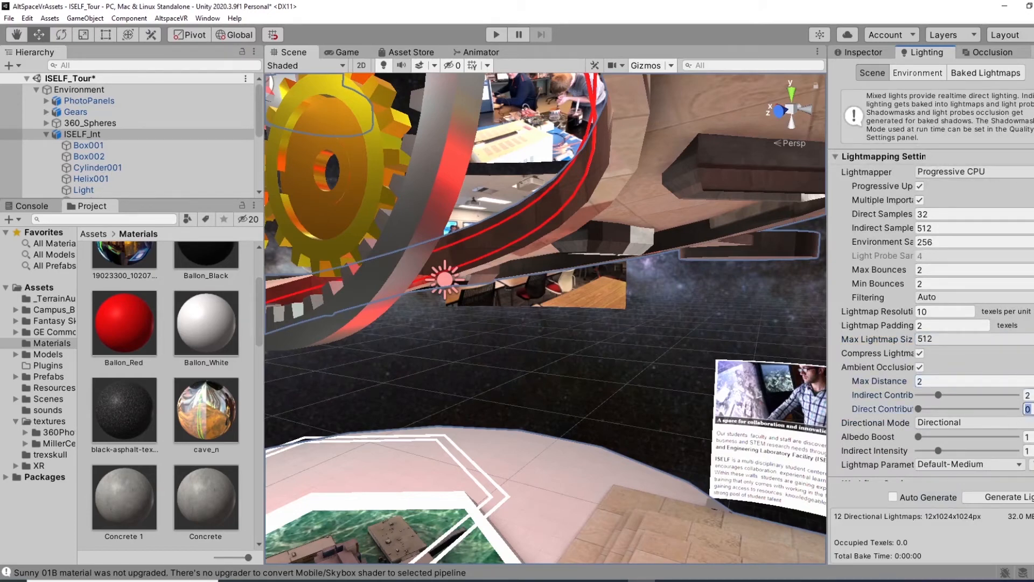
text(1)
scroll(930, 324, down, 3)
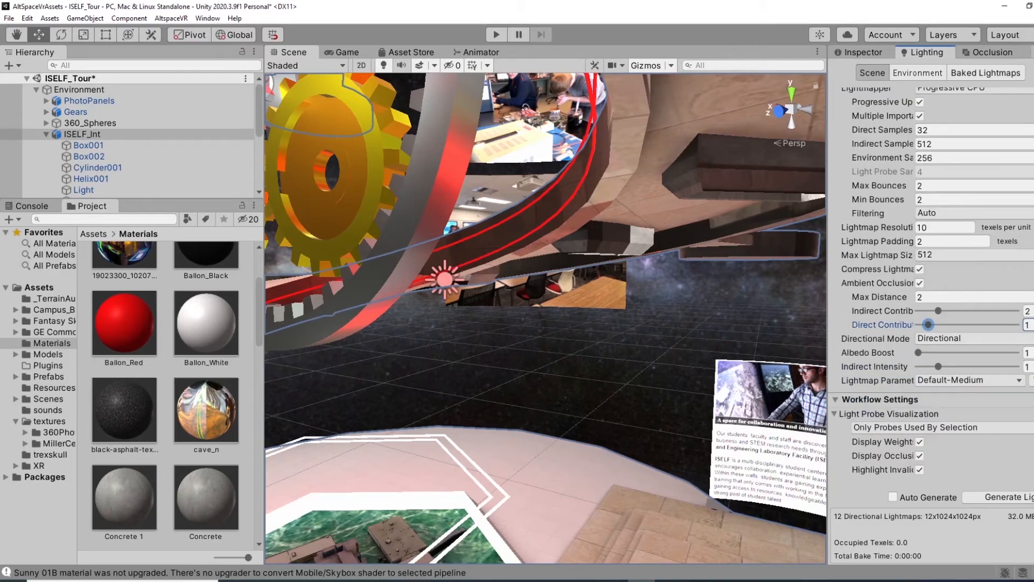
- Generate the scene's lightmaps and look over the baked result around the gears
mouse_move(701, 345)
right_down()
mouse_move(544, 345)
mouse_move(566, 317)
mouse_move(557, 282)
mouse_move(631, 288)
mouse_move(646, 280)
mouse_move(649, 253)
mouse_move(657, 317)
mouse_move(635, 319)
mouse_move(674, 318)
mouse_move(746, 345)
mouse_move(757, 315)
mouse_move(746, 345)
mouse_move(748, 315)
mouse_move(730, 340)
mouse_move(684, 355)
right_up()
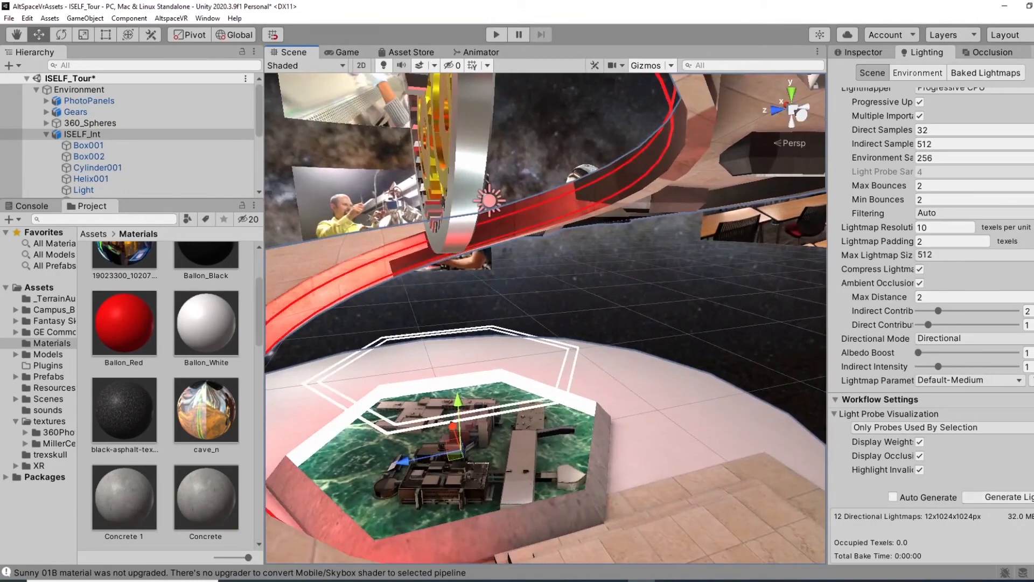
click(1006, 497)
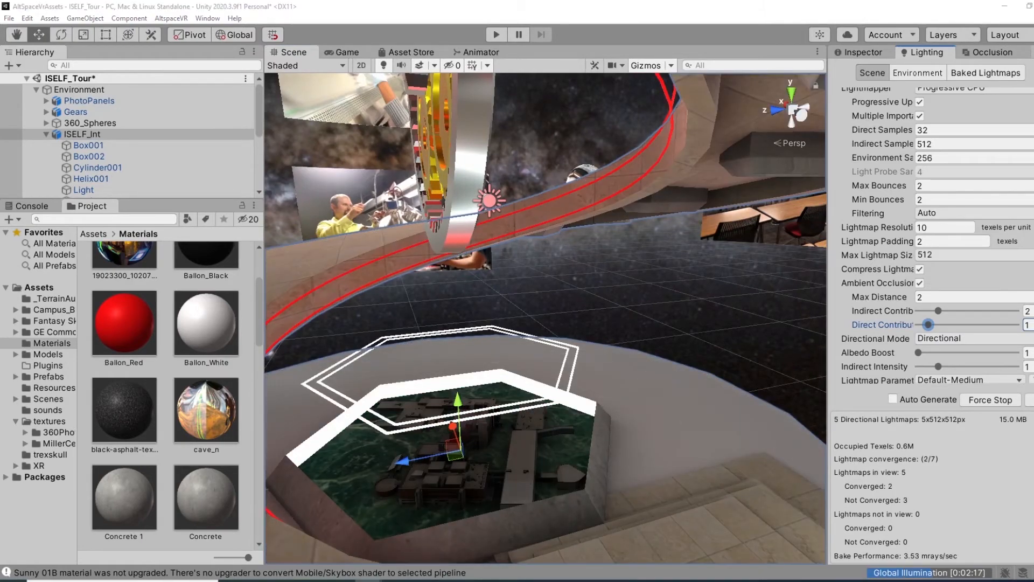
right_drag(545, 318, 603, 360)
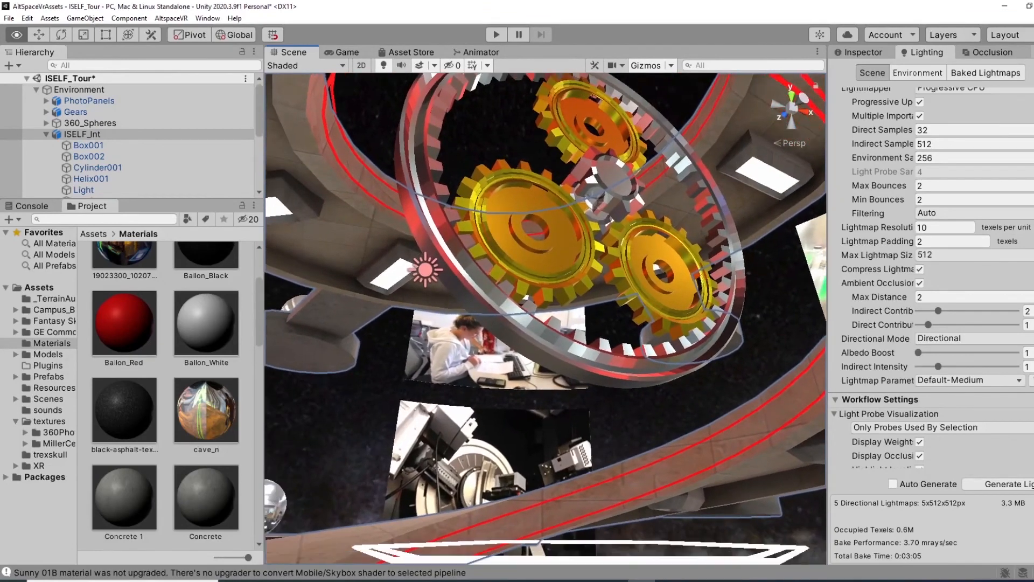
- Inspect the settings of the red Directional Light beside the gears and check its effect on the floor area
click(425, 269)
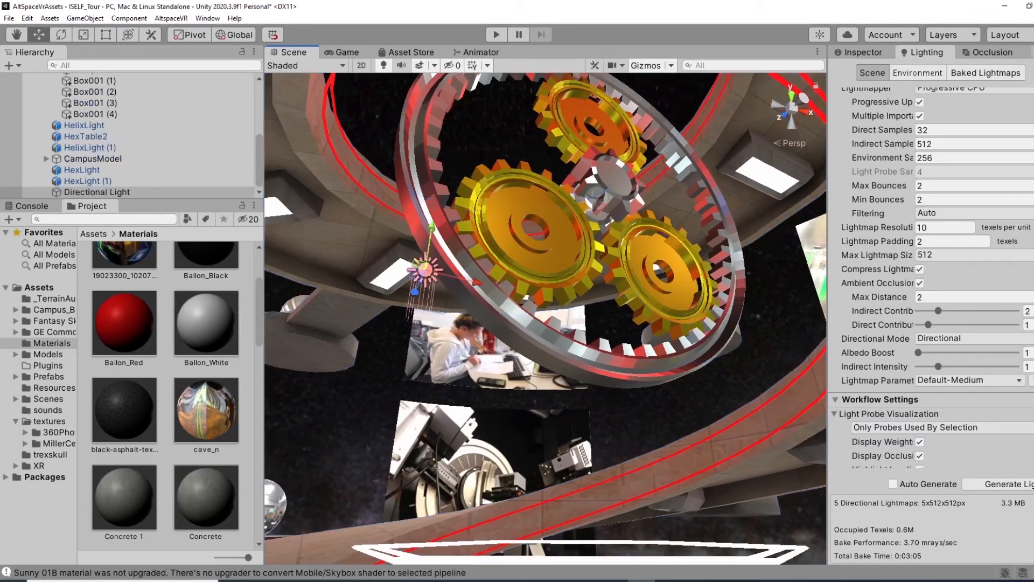
click(864, 52)
right_drag(620, 242, 680, 304)
key(s)
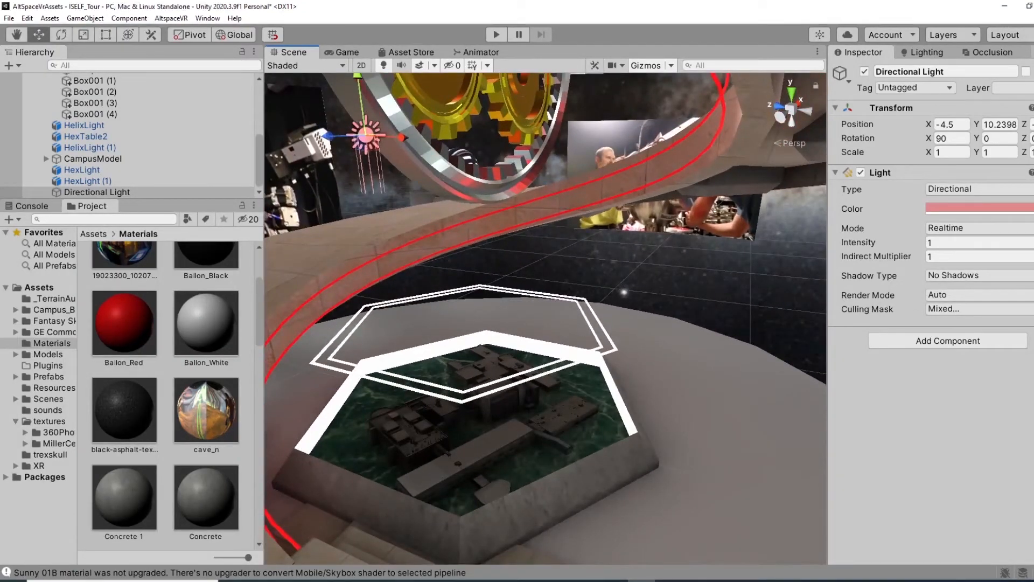
- Raise the emission intensity of the LE_Red material on the HelixLight strip by two stops
click(539, 219)
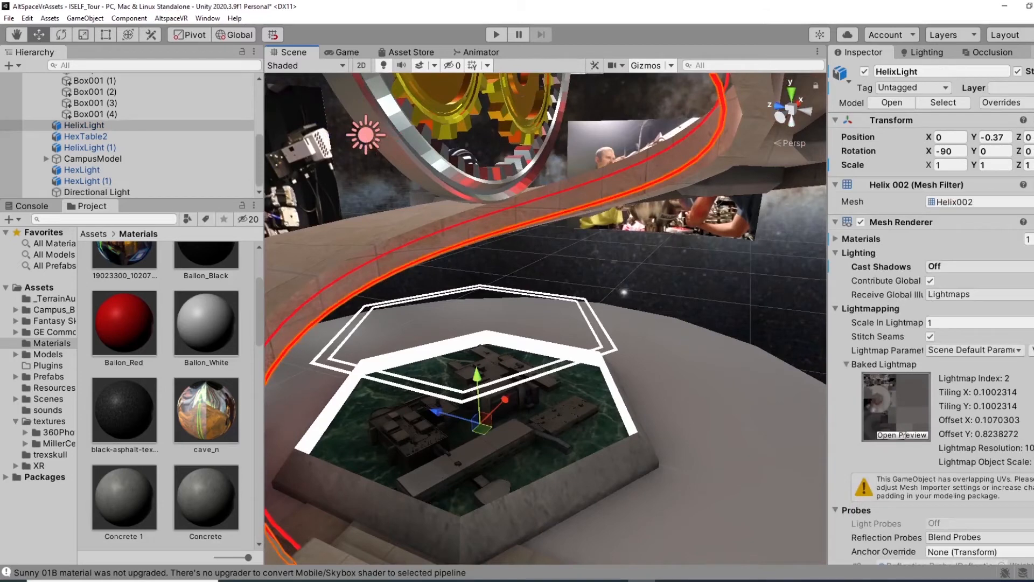
scroll(931, 323, down, 5)
click(835, 517)
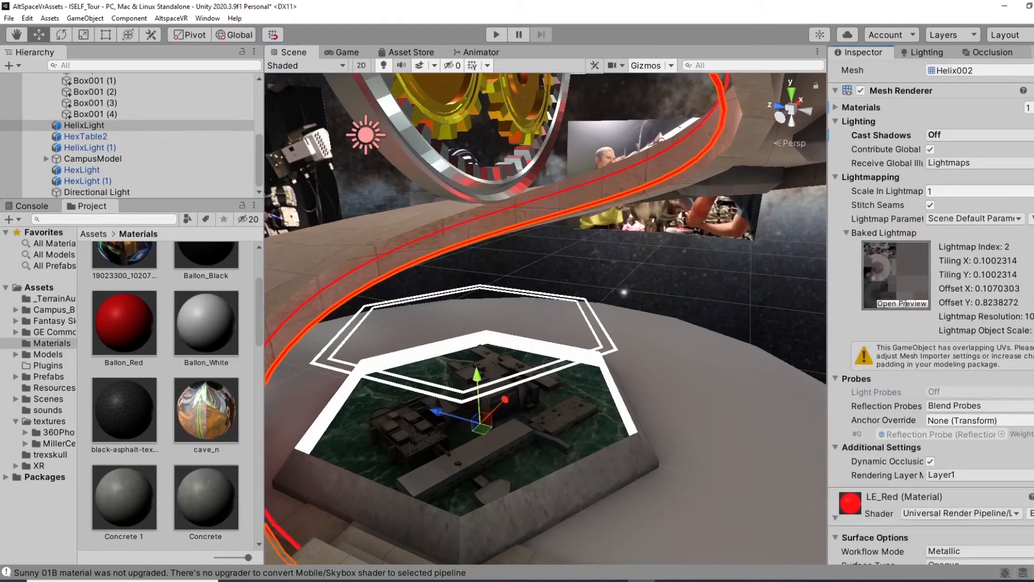
scroll(931, 323, down, 15)
click(935, 197)
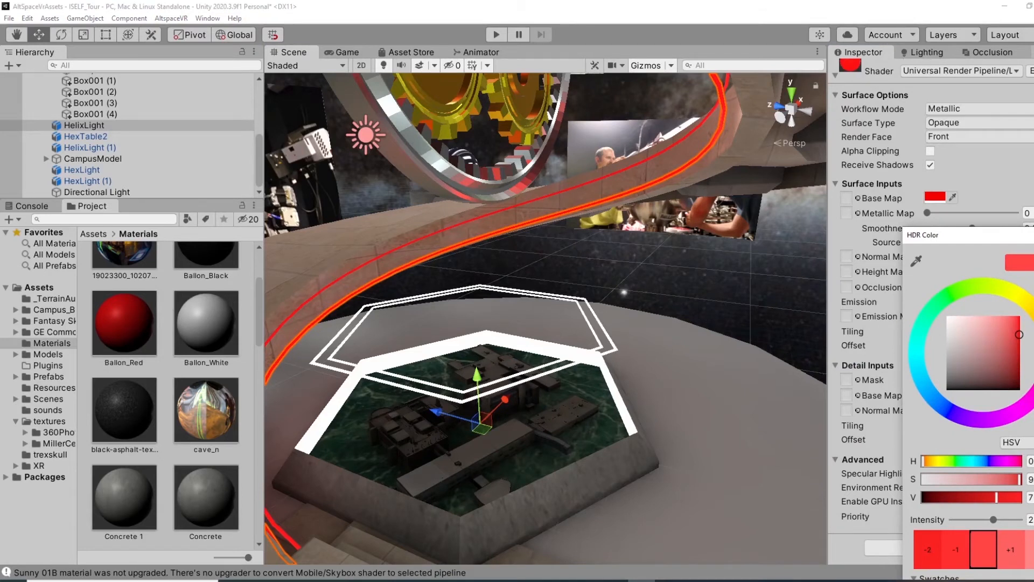
click(1030, 550)
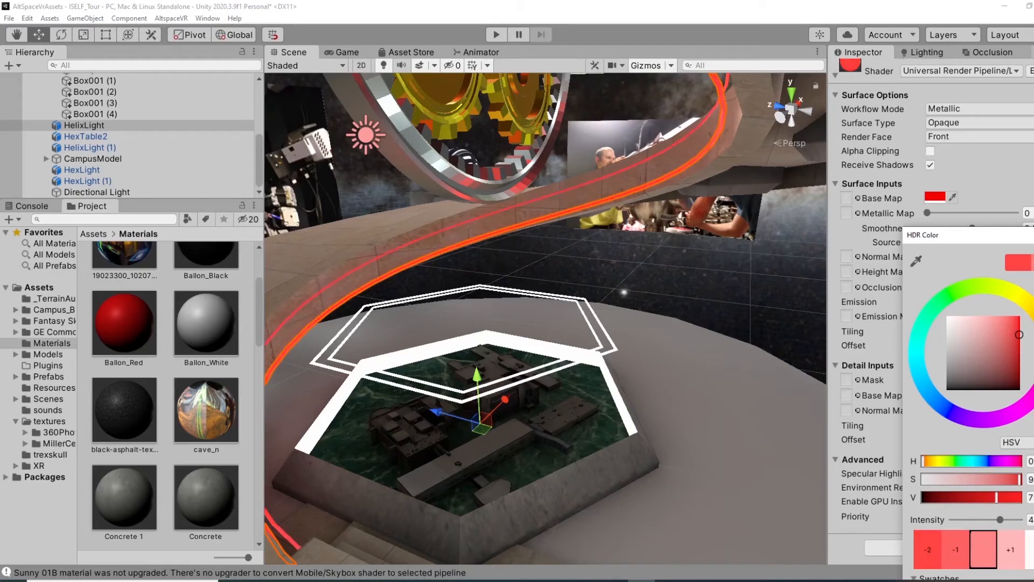
key(Escape)
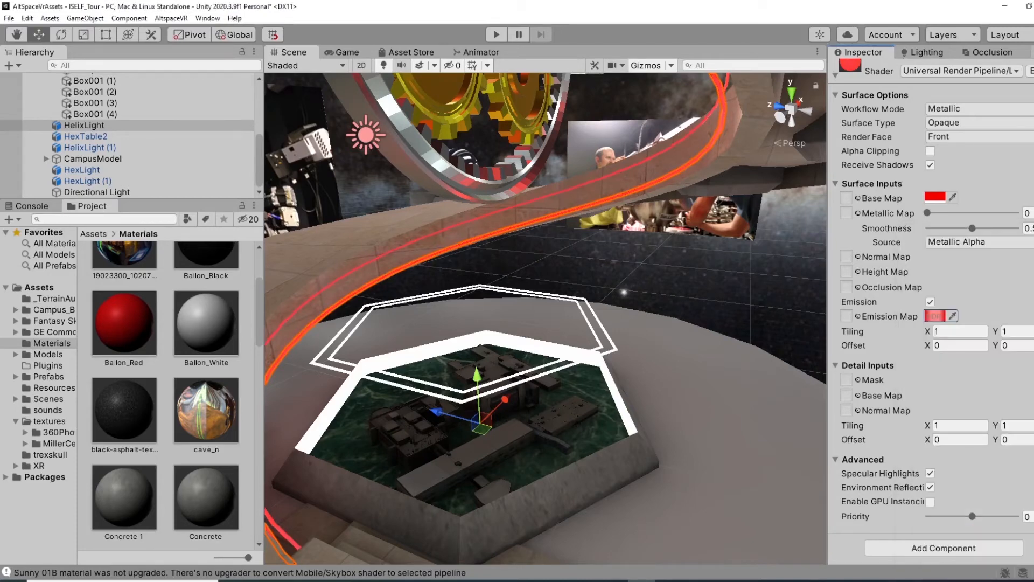
- Raise the emission intensity of the LE_White material on the HexLight (1) ring above the campus model by two stops
right_drag(587, 302, 511, 321)
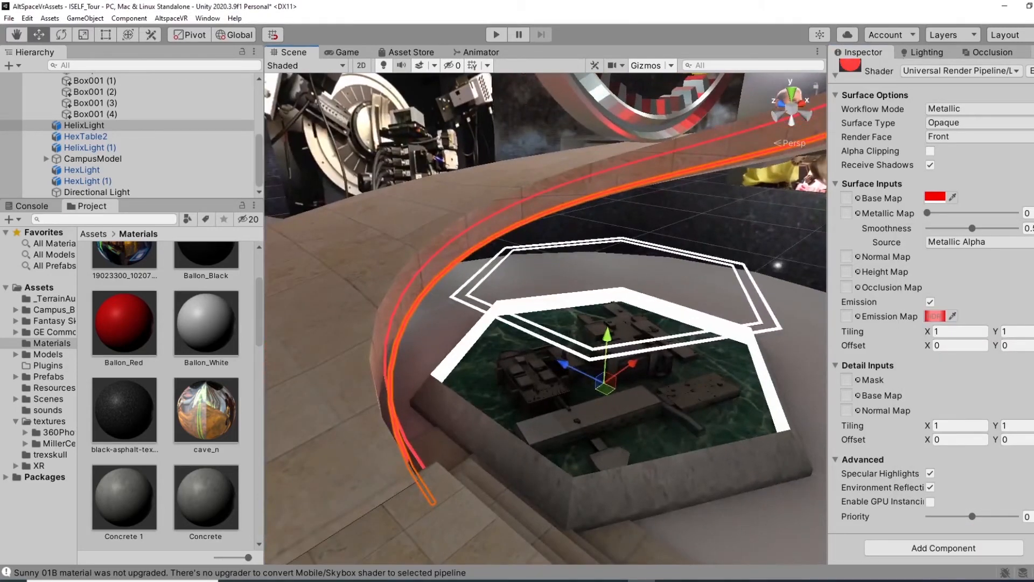
click(480, 309)
click(480, 309)
click(480, 309)
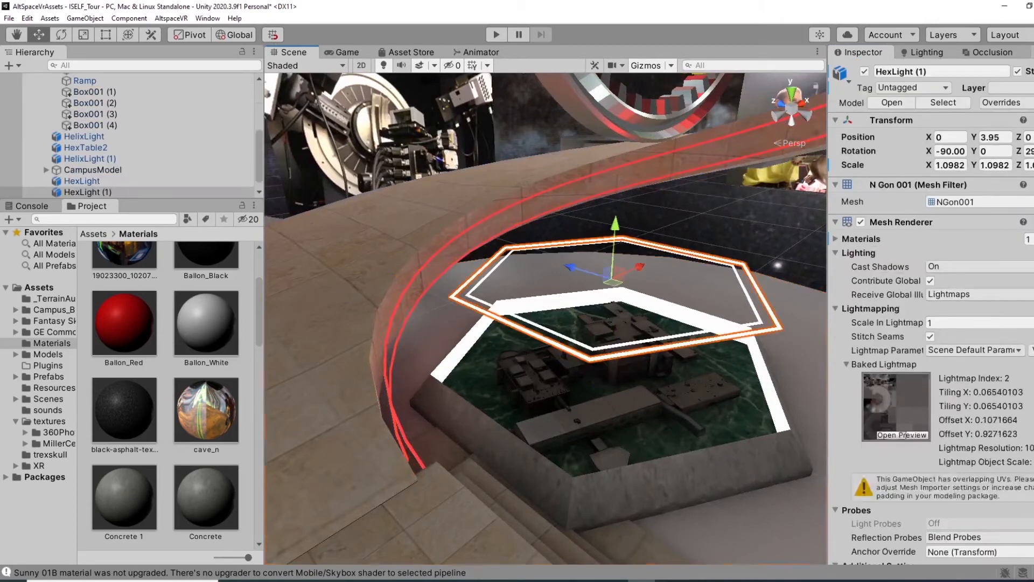
scroll(931, 313, down, 5)
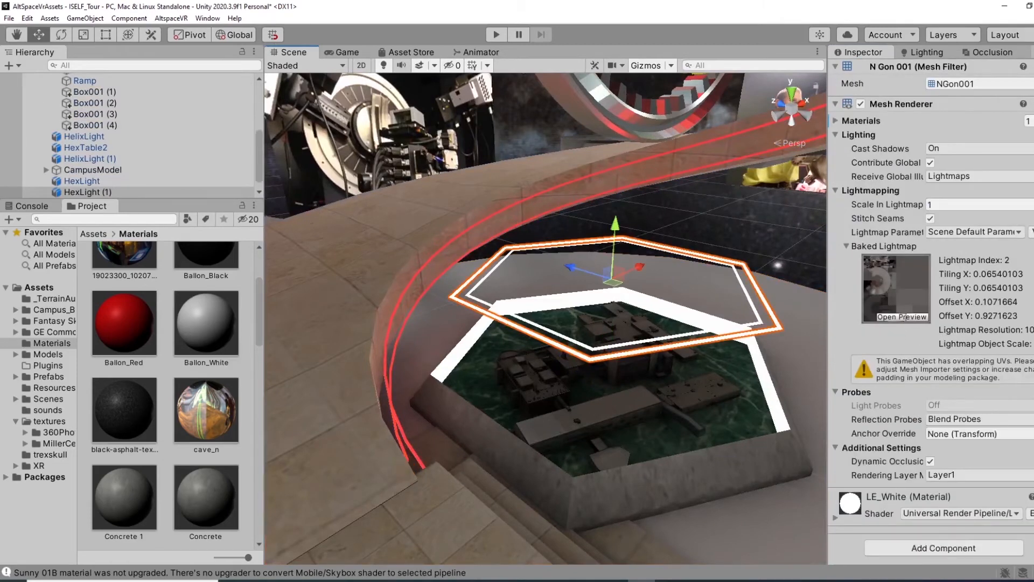
scroll(902, 317, down, 15)
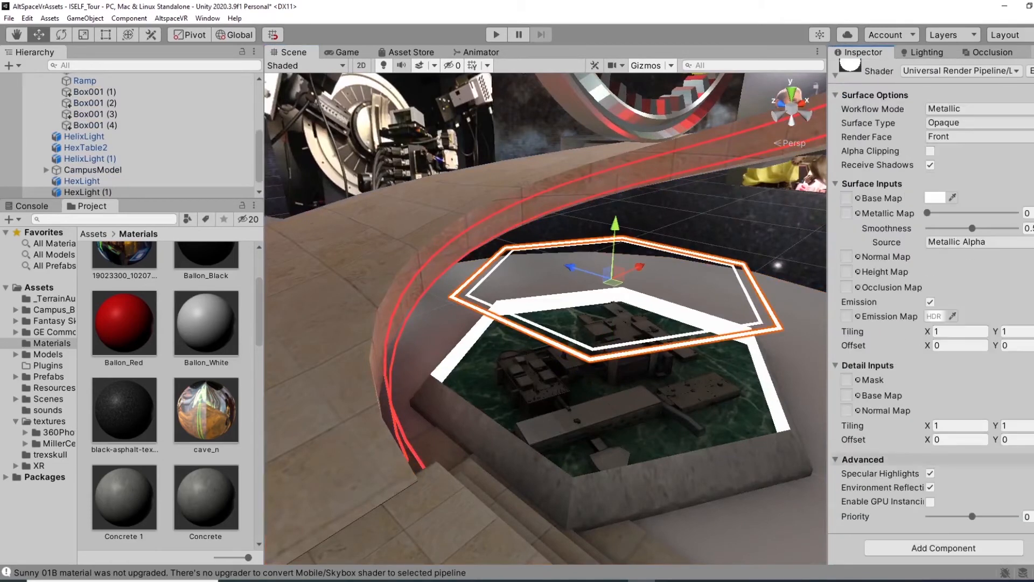
click(934, 317)
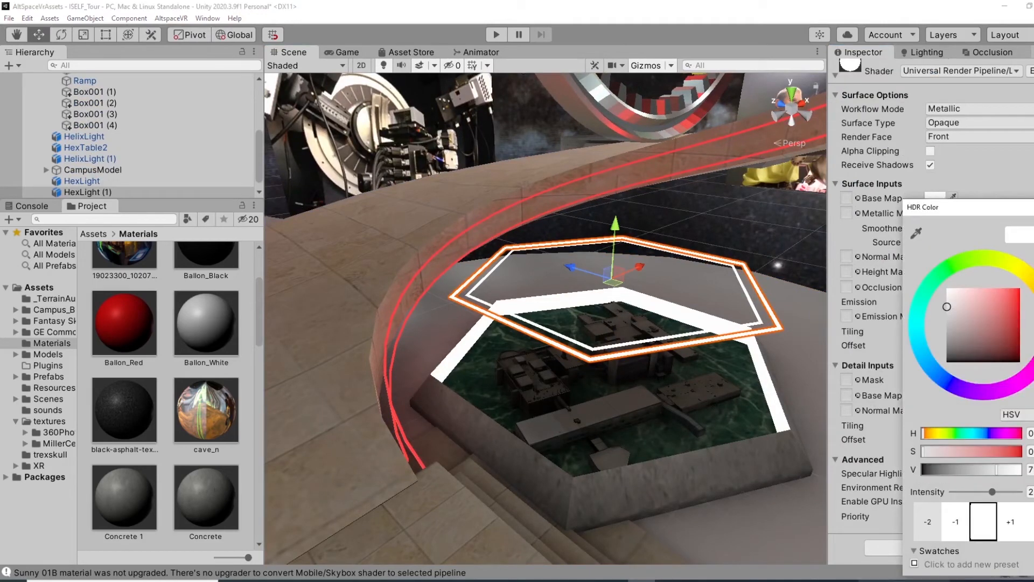
click(1031, 522)
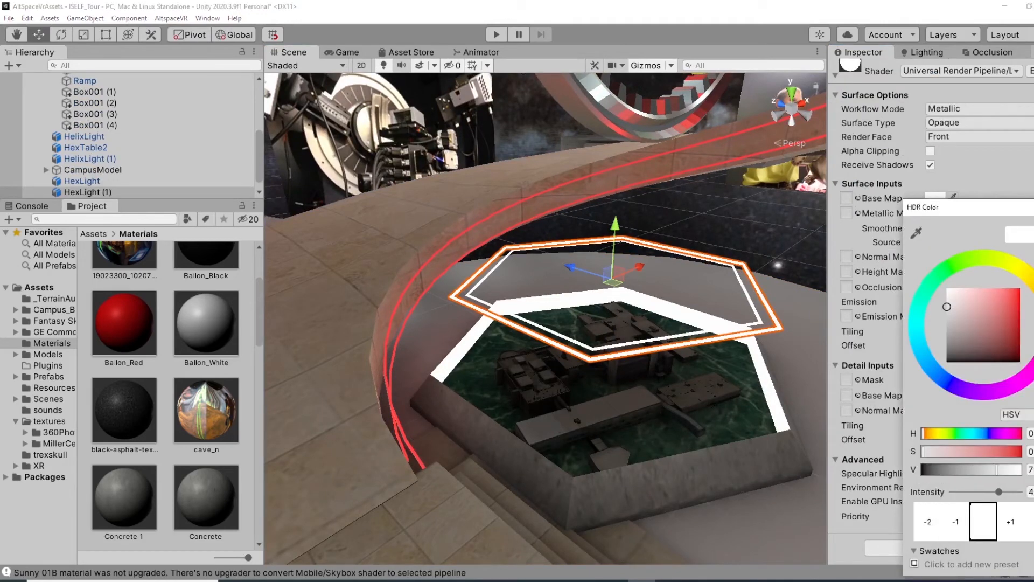
click(1033, 207)
- Inspect the settings of the Point Light at the centre of the gears and its reach over the scene
right_drag(581, 275, 522, 285)
key(w)
click(523, 288)
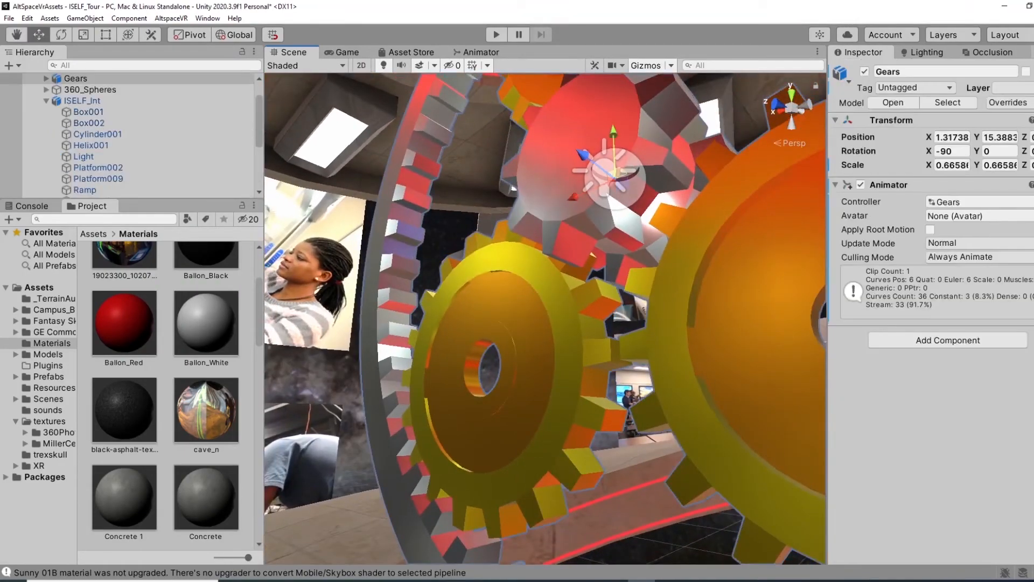
click(604, 173)
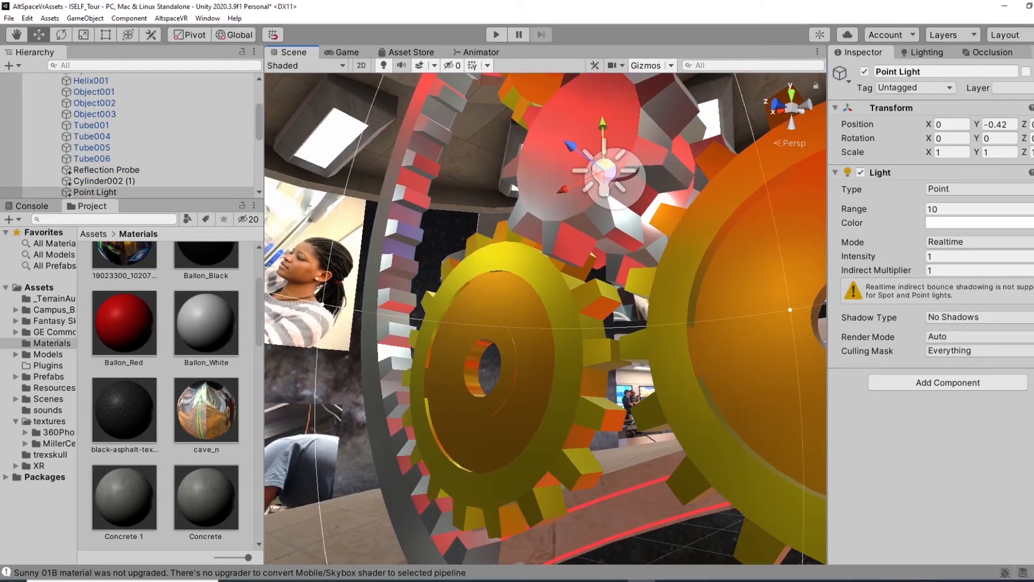
key(s)
right_drag(615, 178, 695, 227)
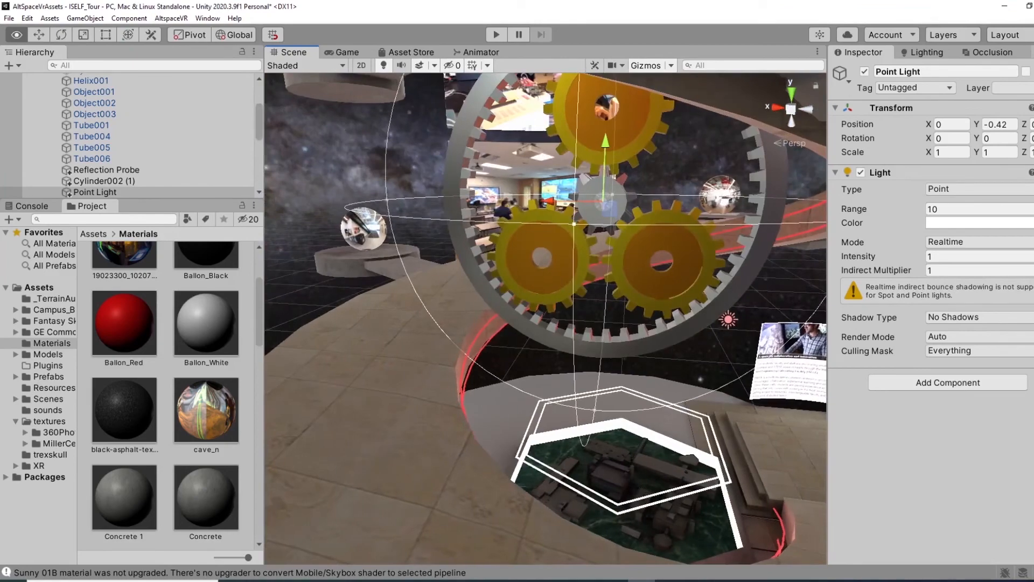
- Examine the lighting on the campus model buildings and the surrounding platforms up close and from a distance
click(667, 466)
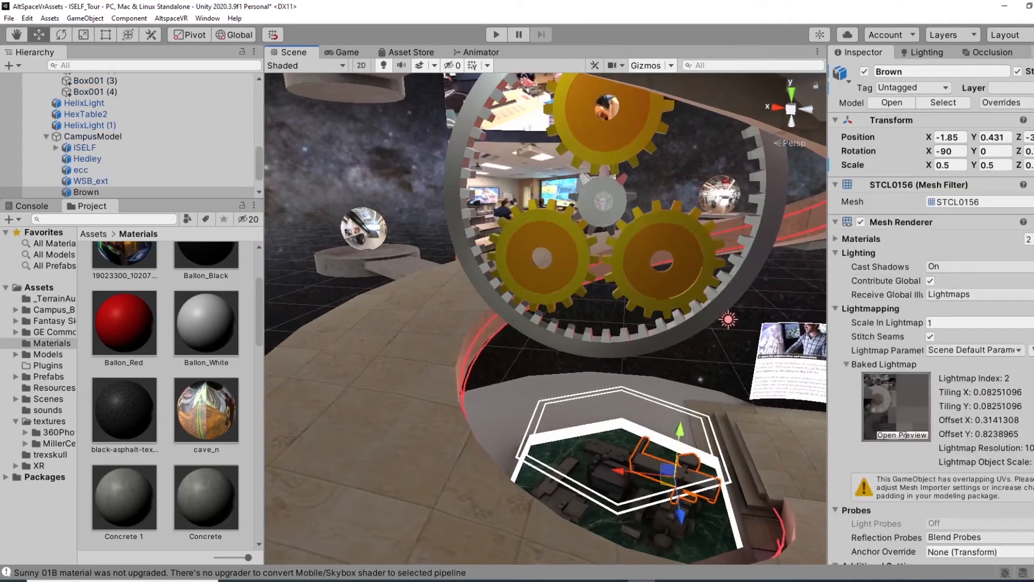
right_drag(667, 466, 771, 486)
key(w)
key(w)
click(619, 469)
right_drag(620, 469, 522, 461)
key(s)
key(s)
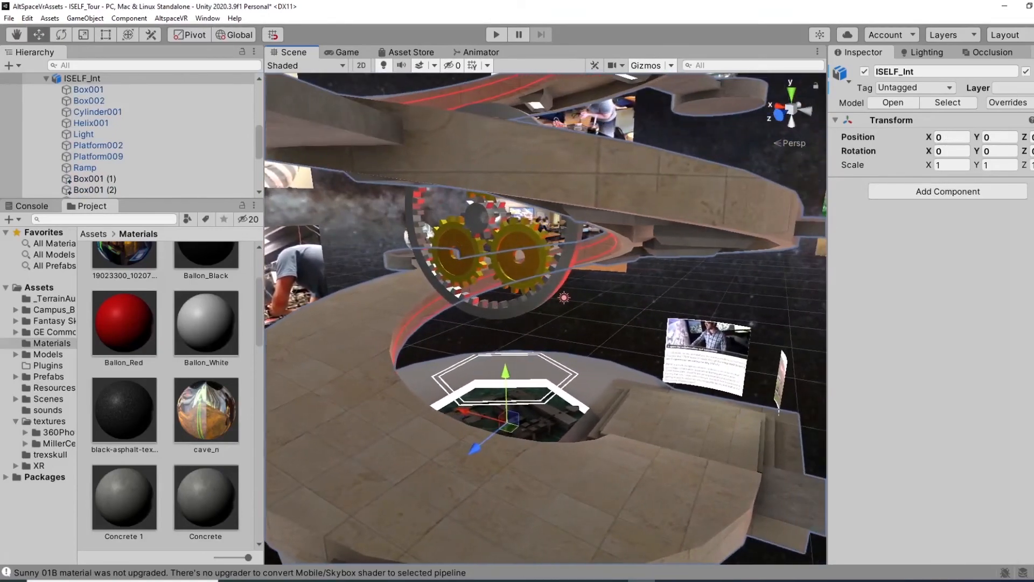
- Generate the lighting again with the stronger emissive materials and review the result around the gears and campus model
click(949, 52)
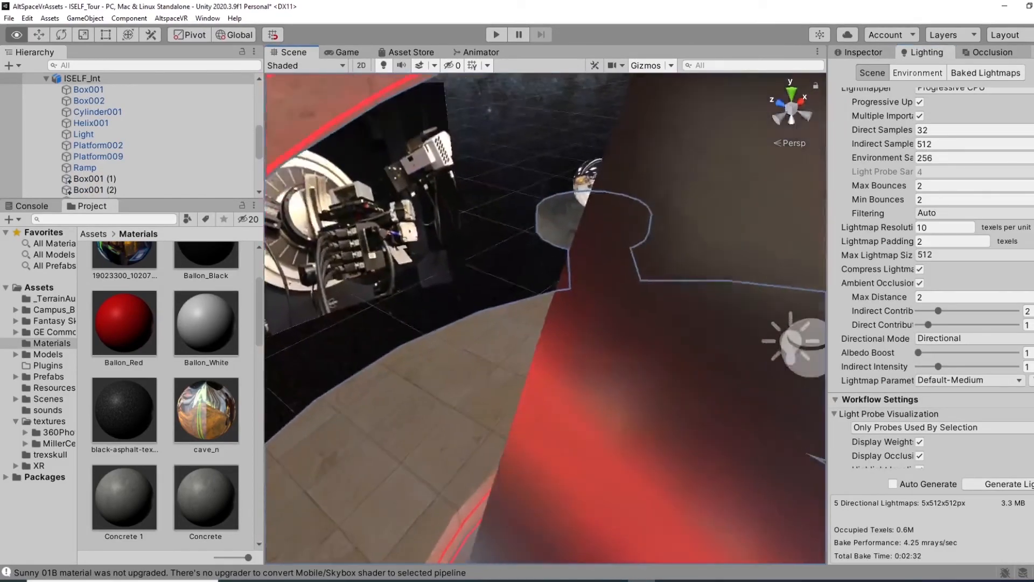
key(s)
right_drag(544, 323, 533, 351)
key(s)
key(w)
key(s)
key(d)
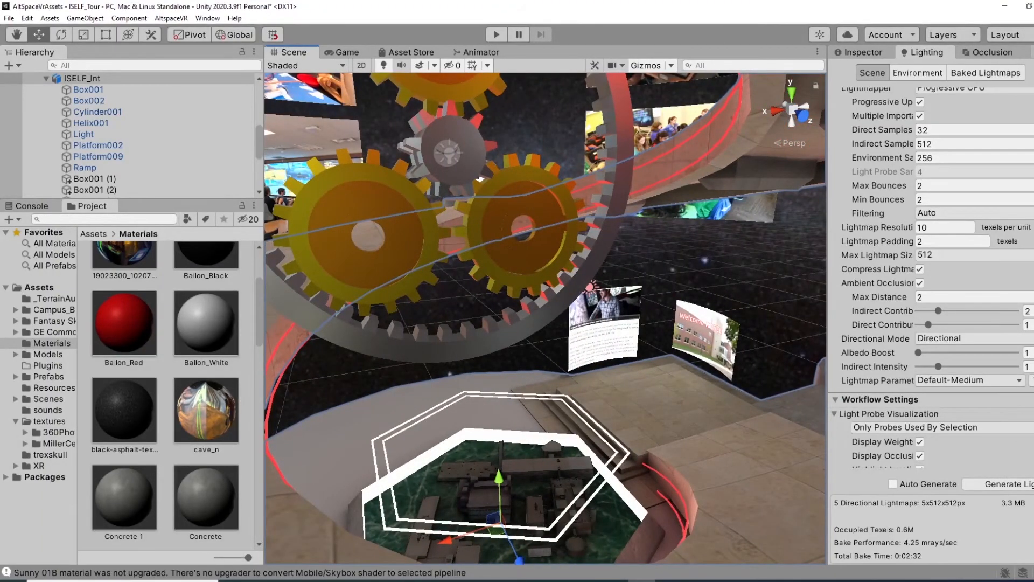
- Switch to the web browser and review the ISELF Building Tour template page with its upgrade report and uploads
mouse_move(369, 580)
click(428, 536)
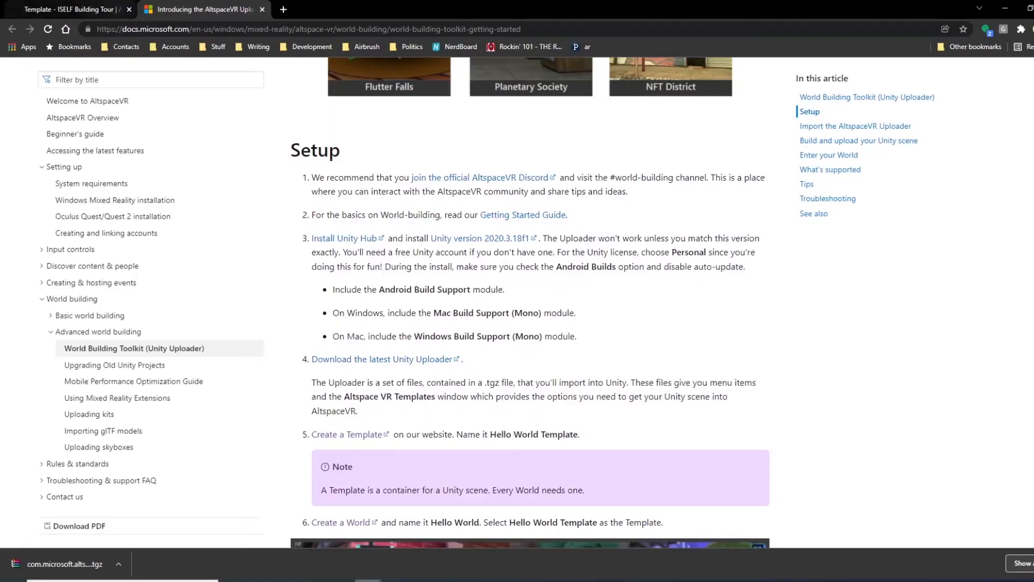
click(70, 10)
scroll(559, 128, up, 6)
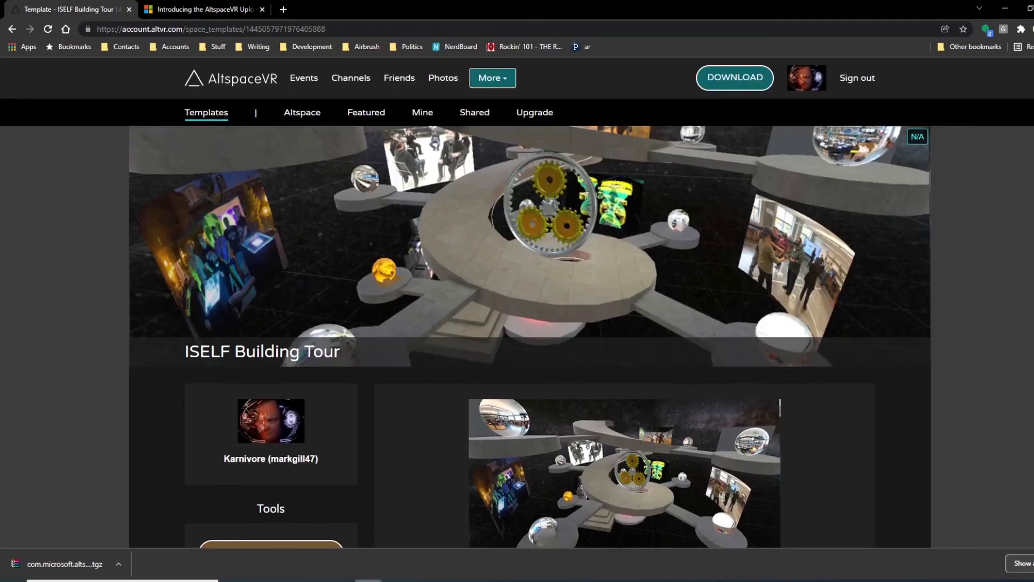
scroll(517, 301, down, 2)
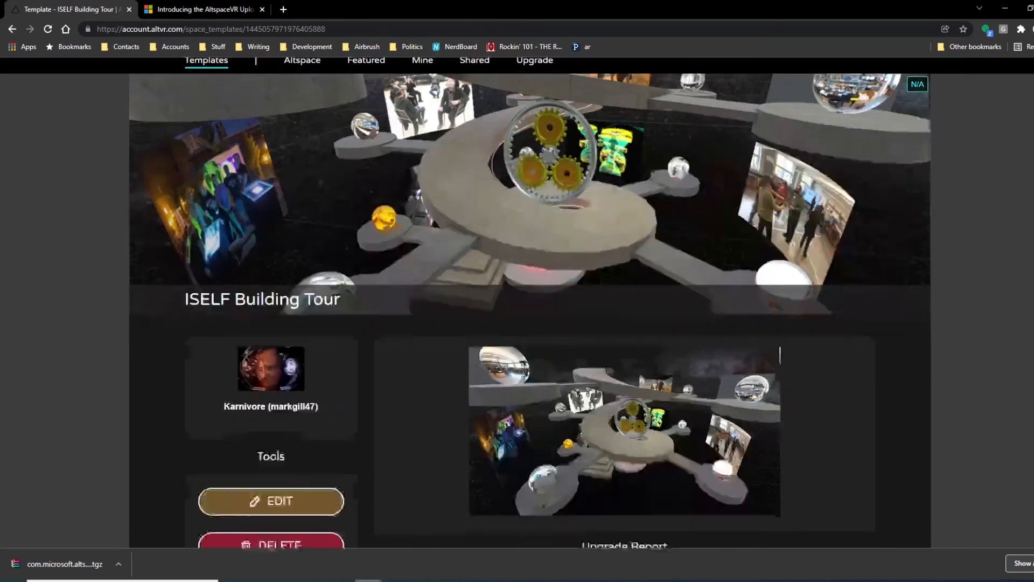
scroll(517, 302, down, 2)
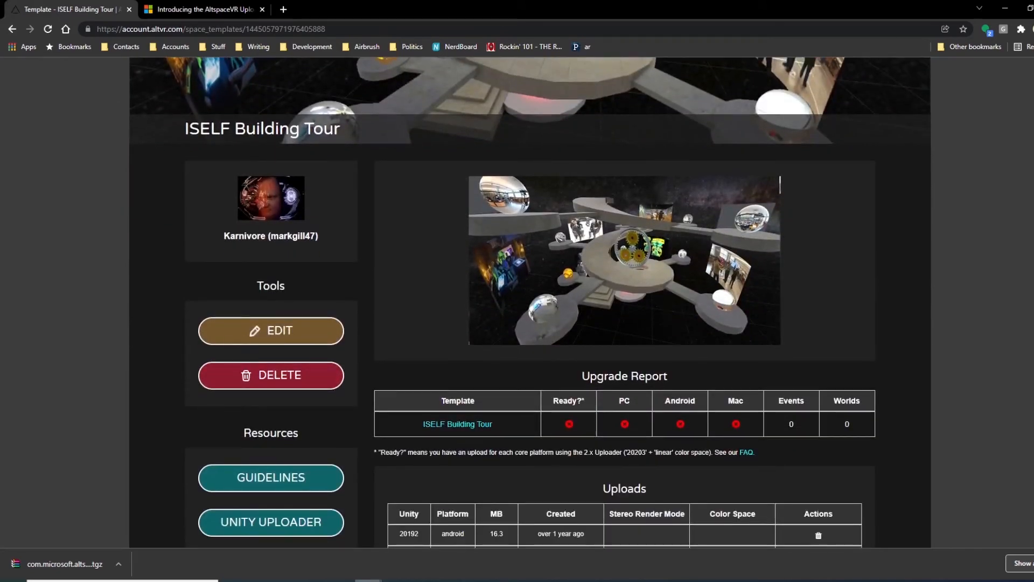
scroll(517, 301, up, 4)
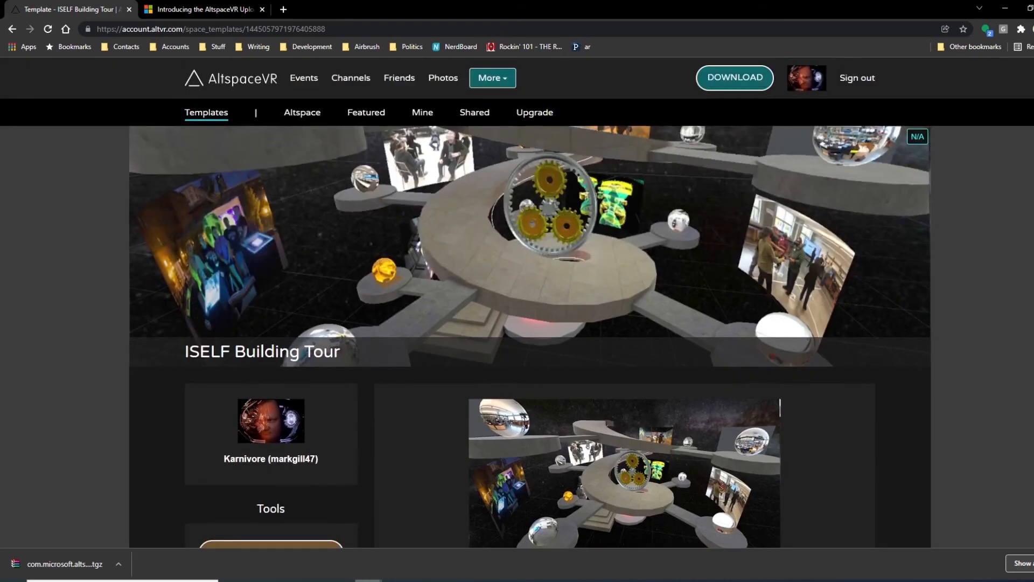
- Review the template's upgrade report and uploads, switch back to Unity and open the AltspaceVR template uploader
scroll(517, 302, down, 5)
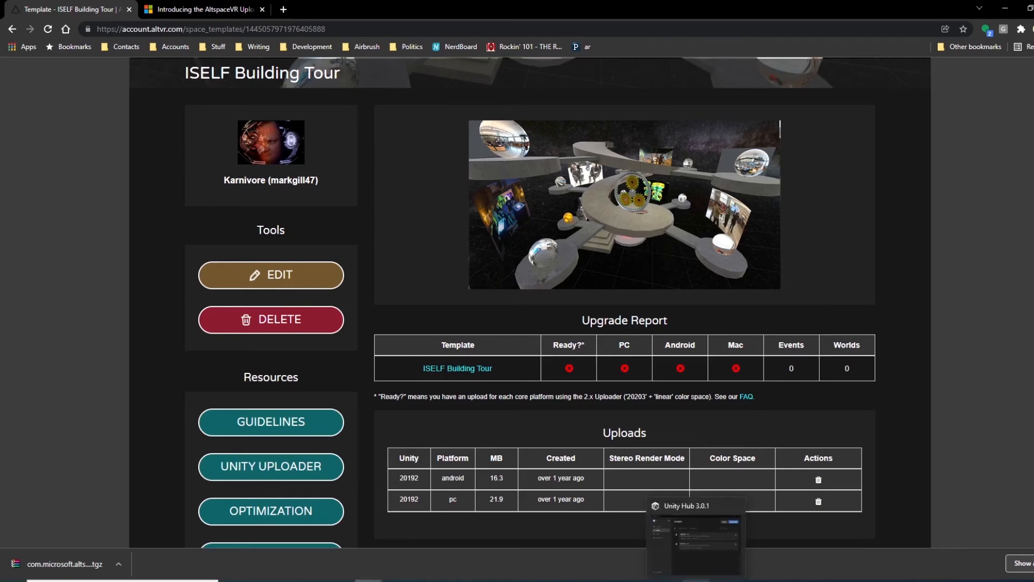
click(641, 544)
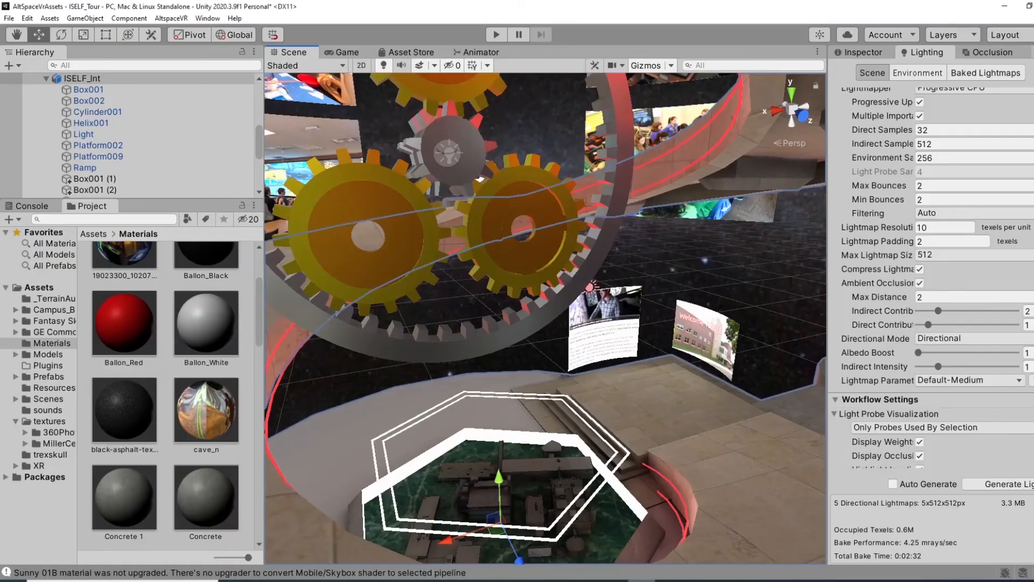
click(171, 18)
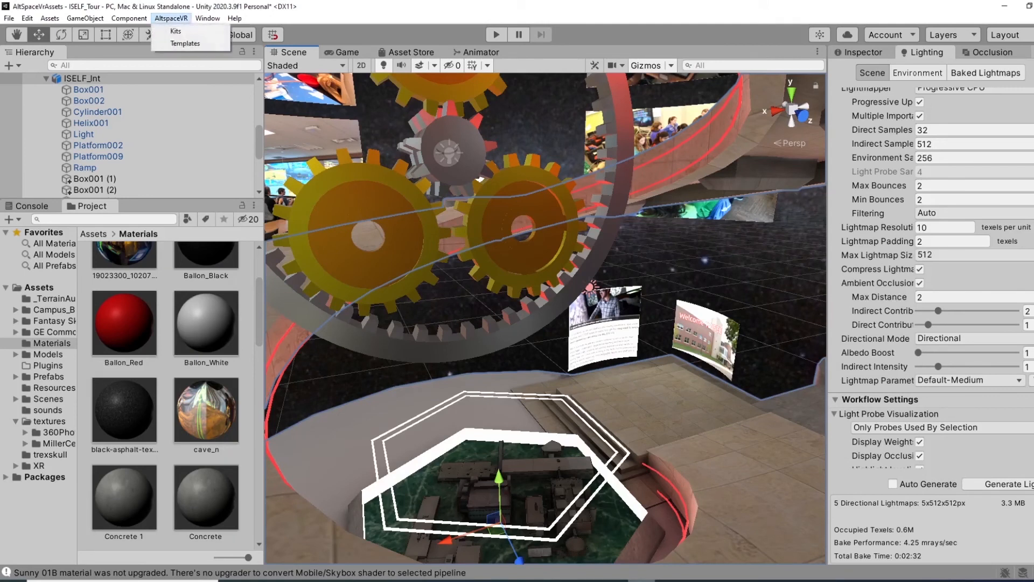
click(185, 44)
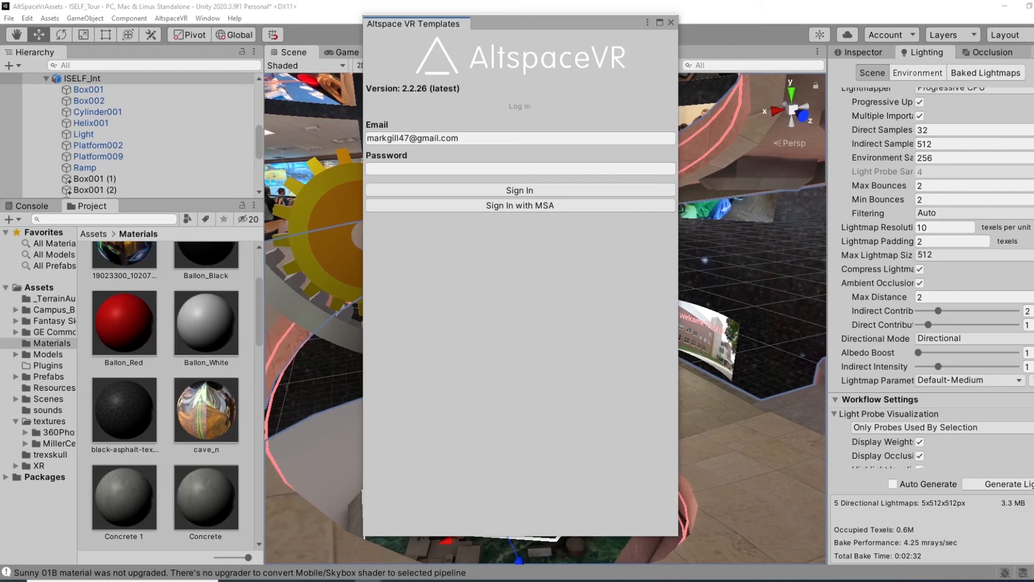
- Enter the account password and sign in to the AltspaceVR template uploader
click(520, 168)
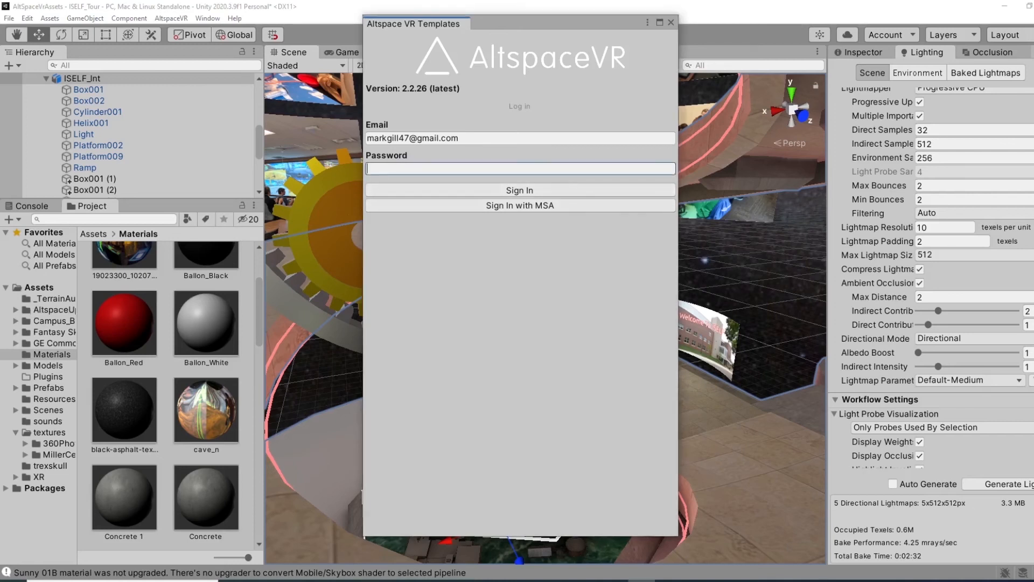
text(********)
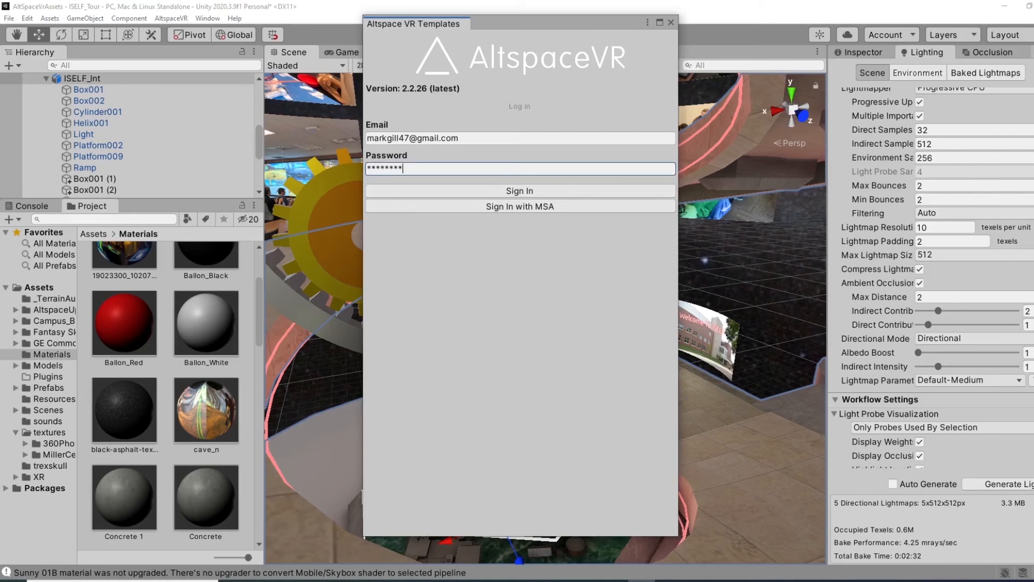
click(520, 191)
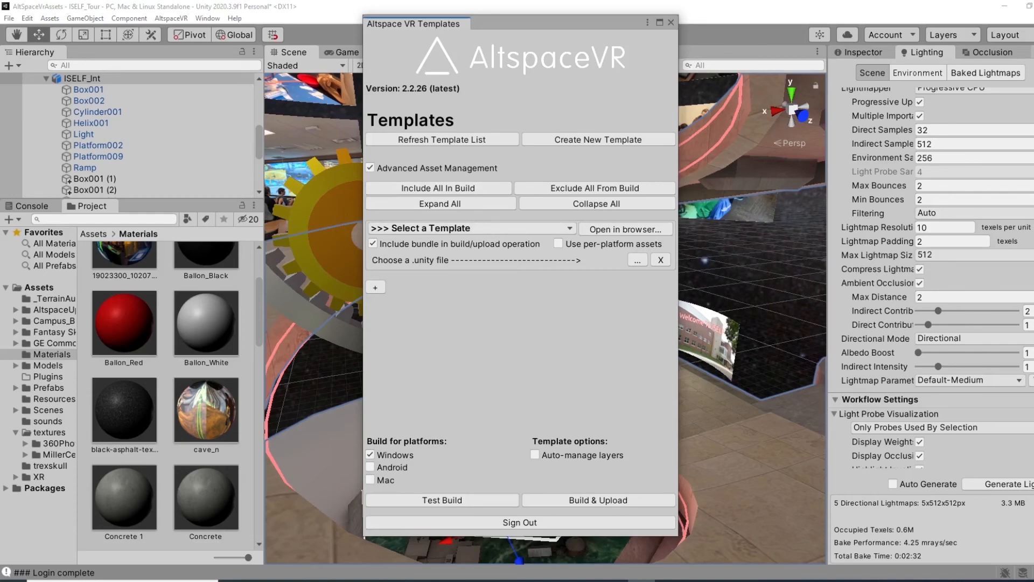
- Select the ISELF Building Tour template and assign it the ISELF_Tour.unity scene from the project's Assets/Scenes folder
click(472, 228)
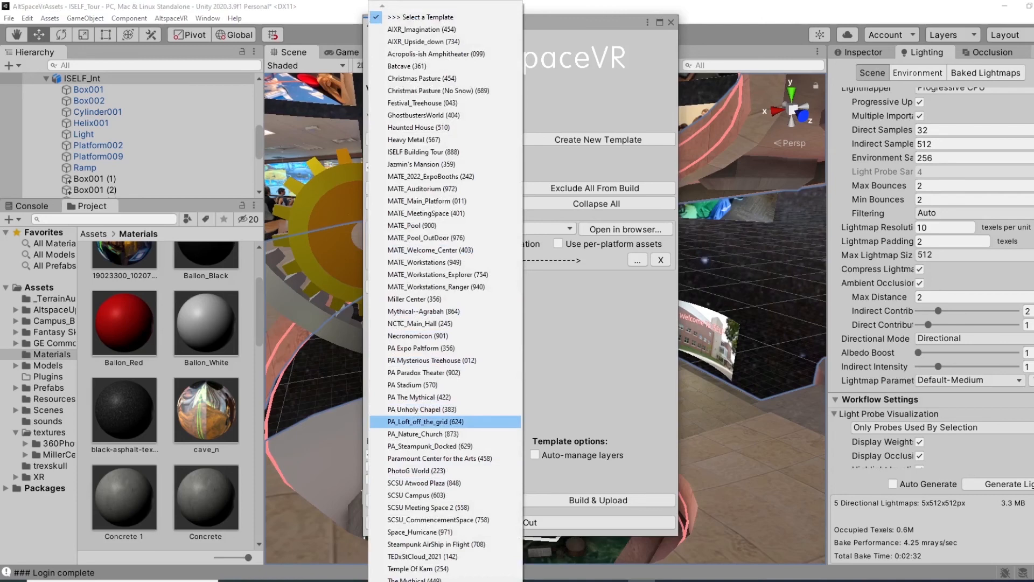
click(423, 152)
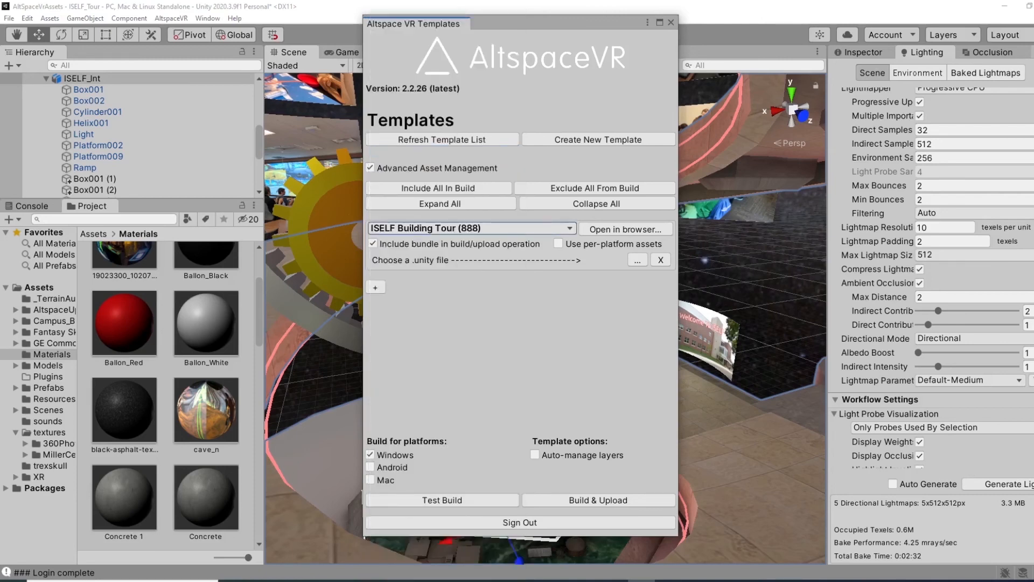
click(637, 260)
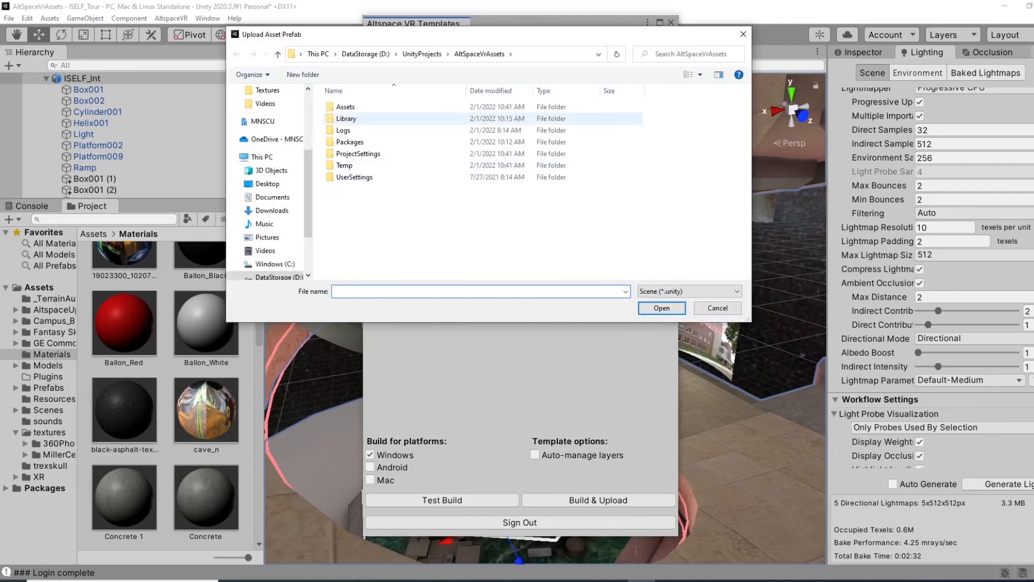
double_click(346, 107)
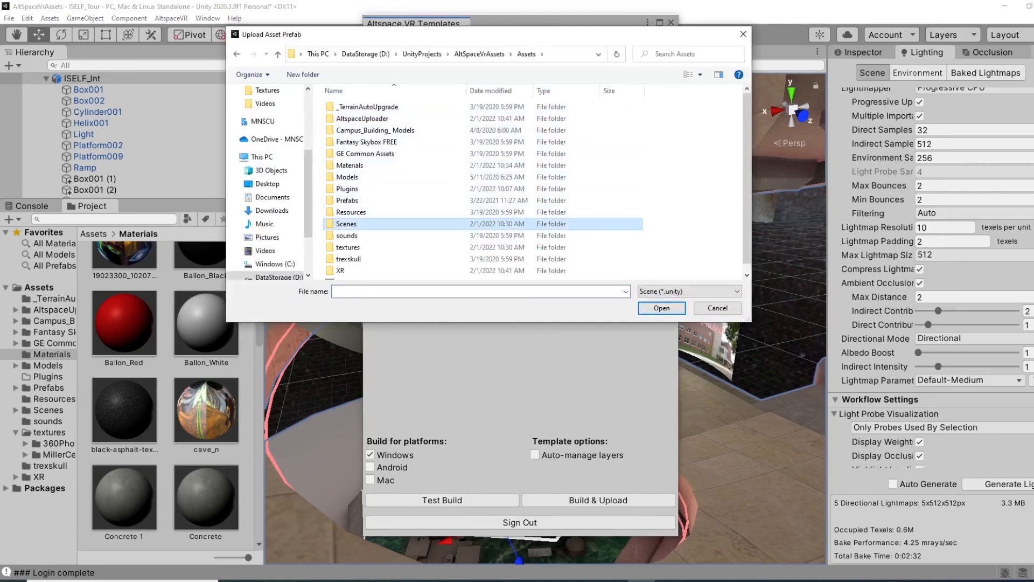
double_click(431, 223)
double_click(360, 165)
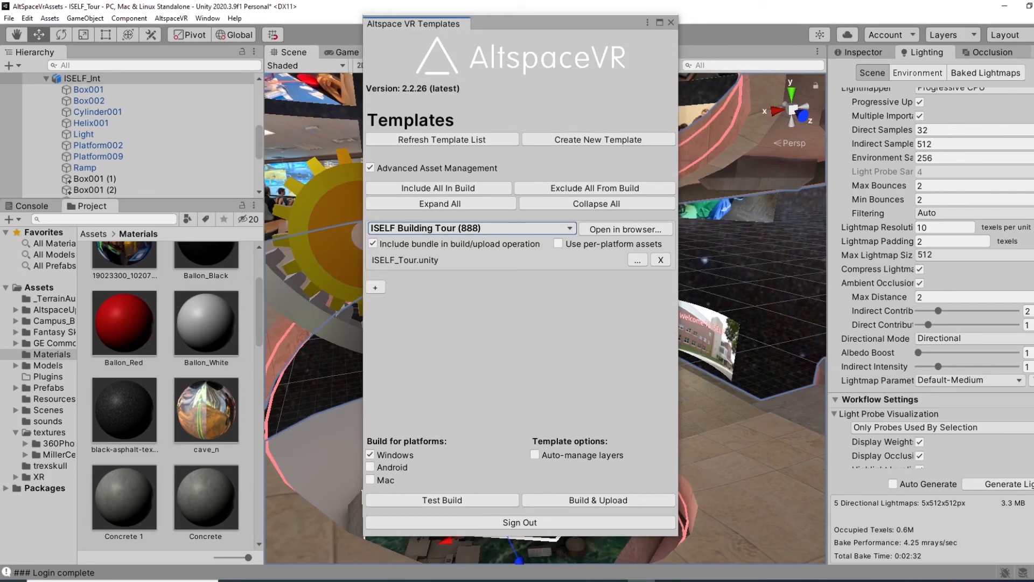
- Add Android and Mac to the Windows build platforms, with Auto-manage layers turned off
click(534, 454)
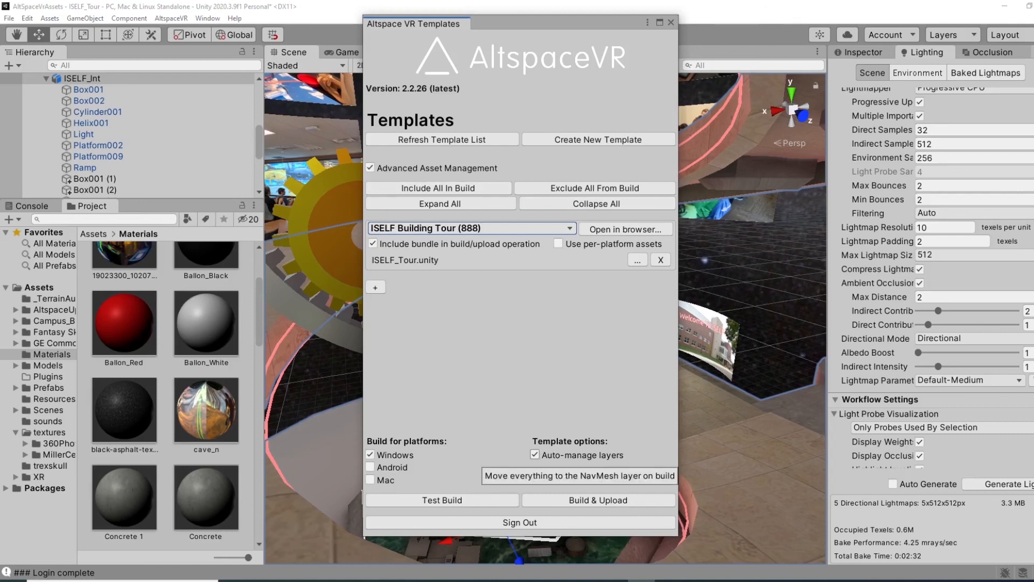
click(534, 455)
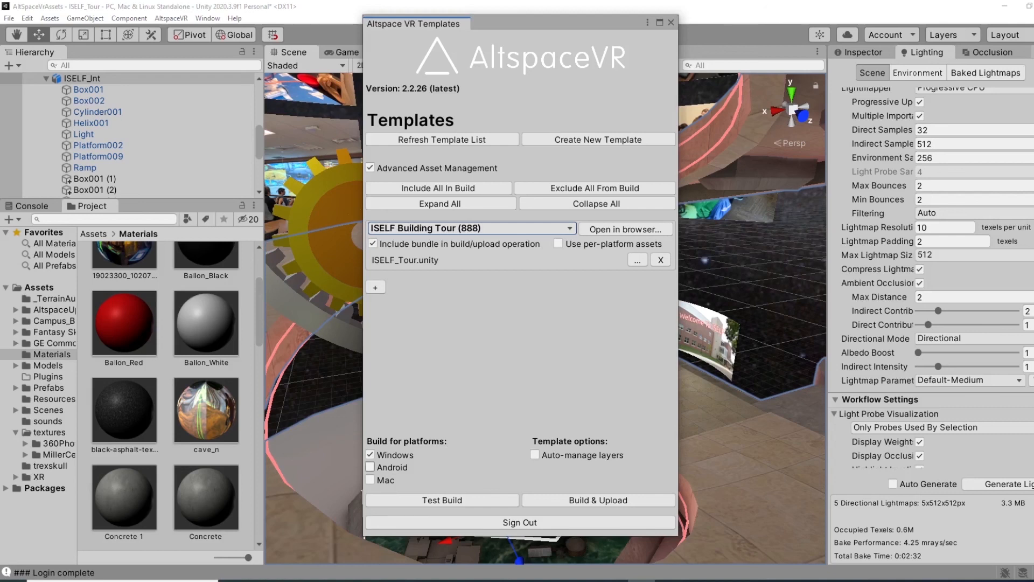
click(370, 467)
click(370, 479)
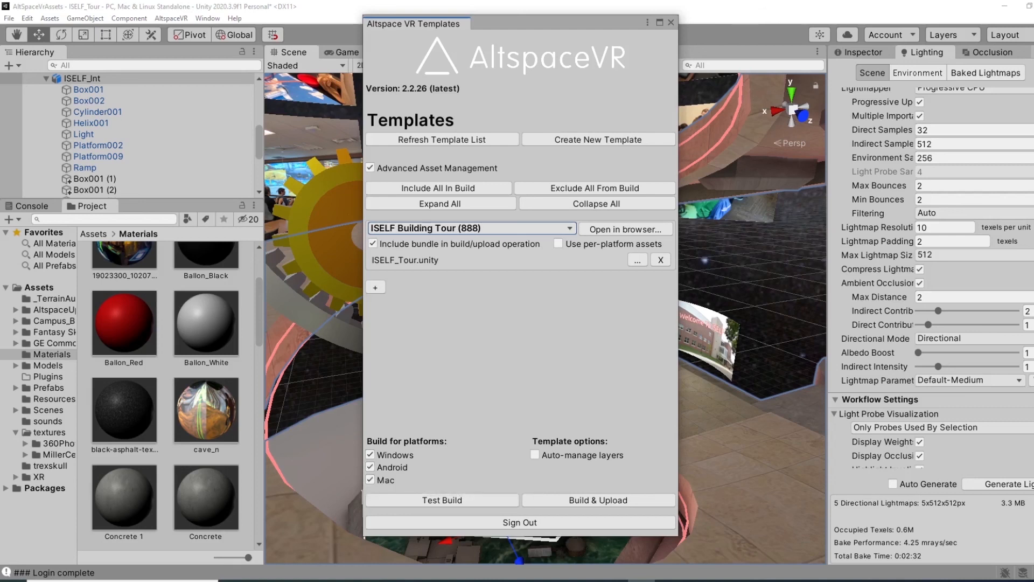